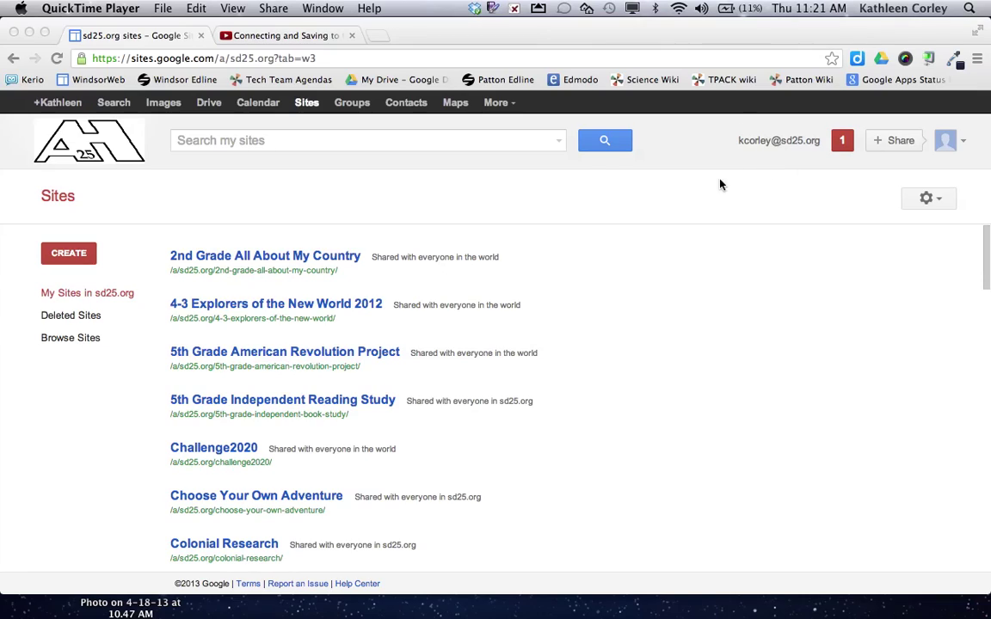
- Start a new Google site from the blank template and name it Novels
left_click(303, 103)
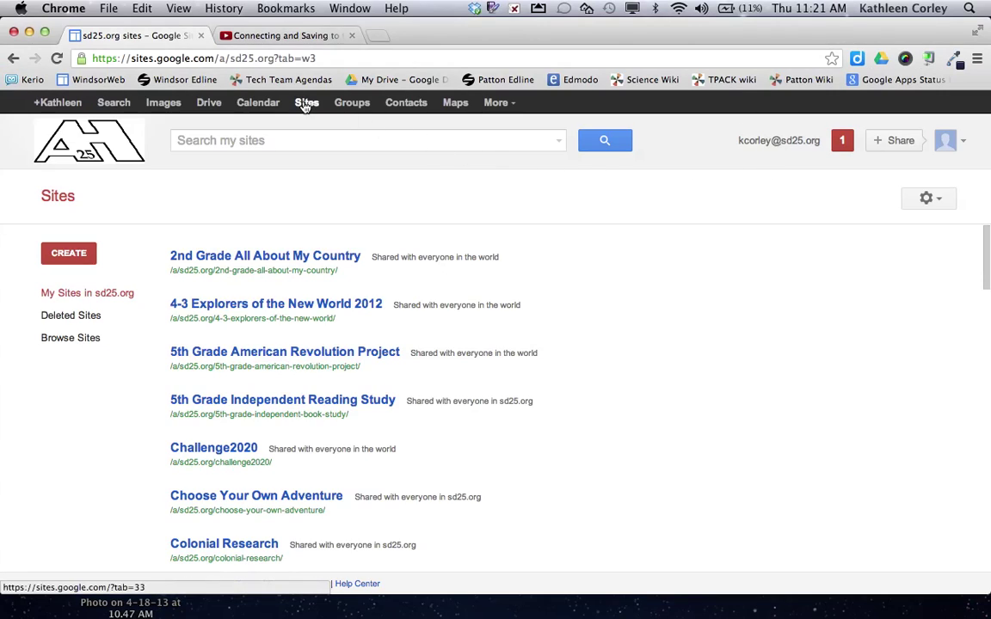
left_click(71, 258)
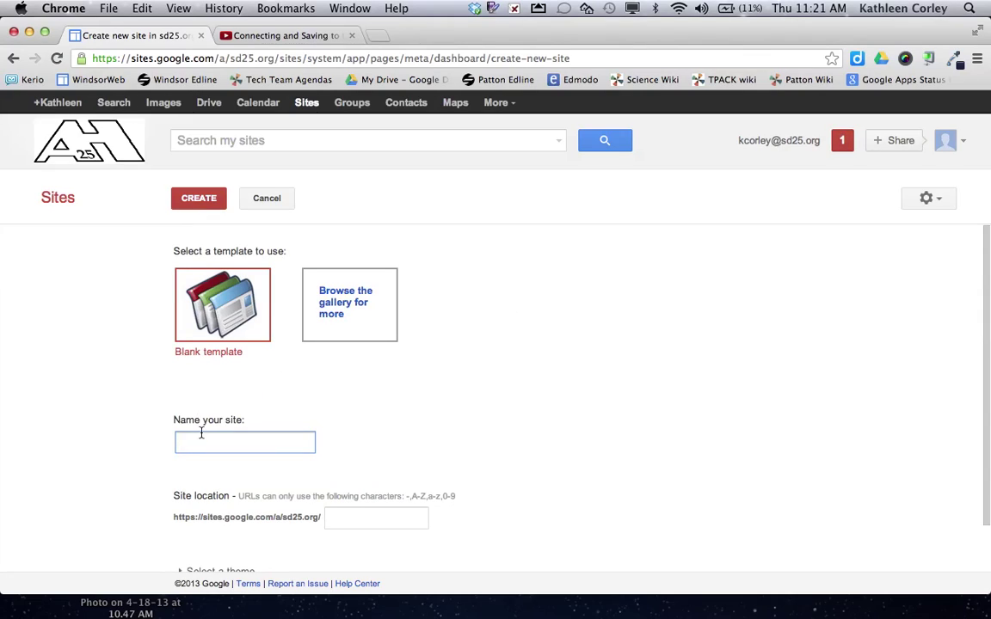
type("Novels")
scroll(381, 380, "down", 2)
scroll(380, 381, "down", 1)
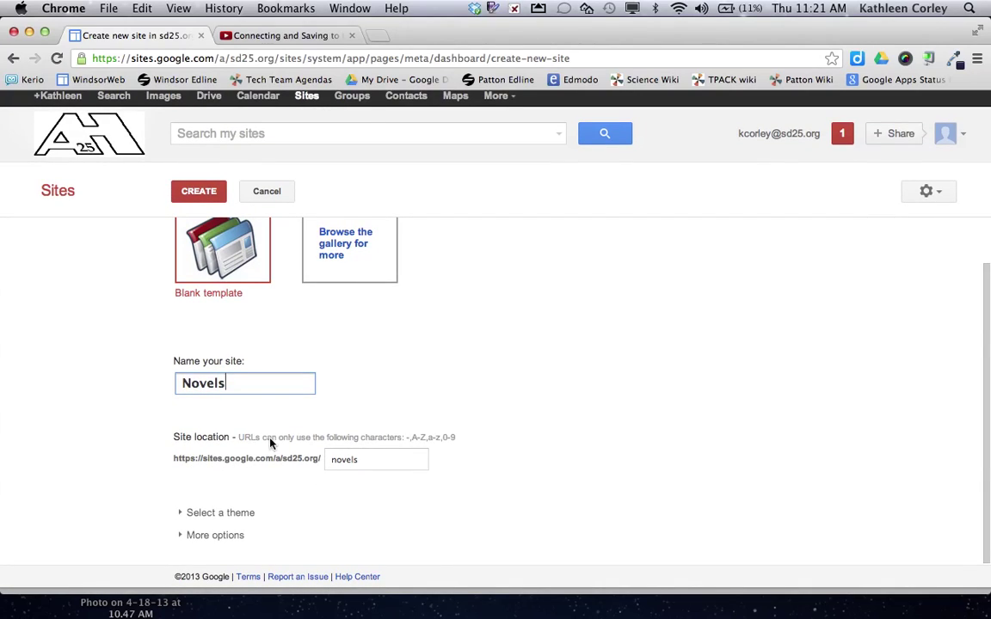
- Choose the Legal Pad theme for the Novels site and create the site
left_click(180, 513)
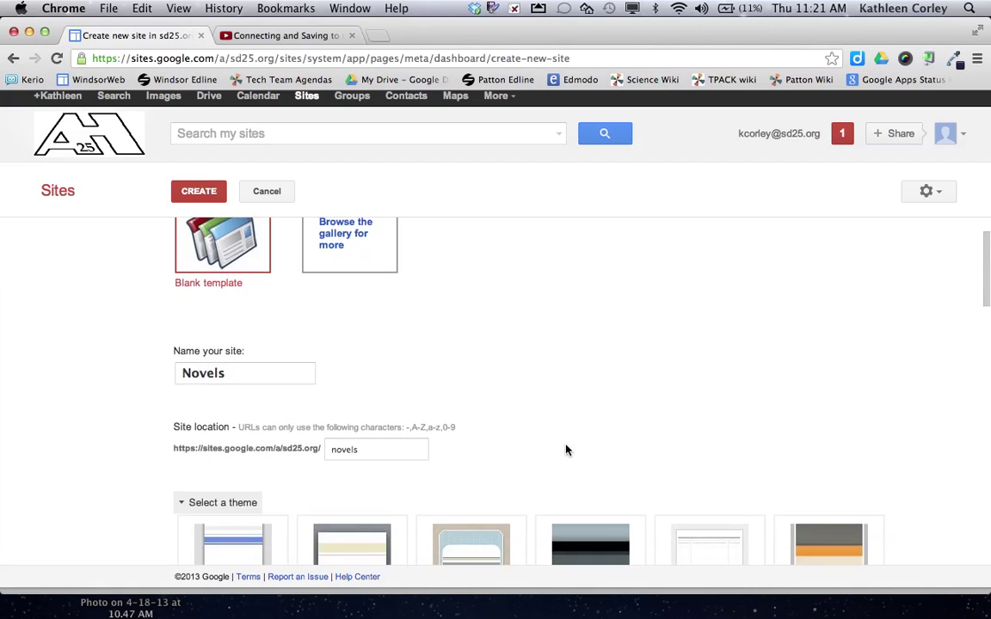
scroll(566, 449, "down", 5)
scroll(444, 344, "down", 5)
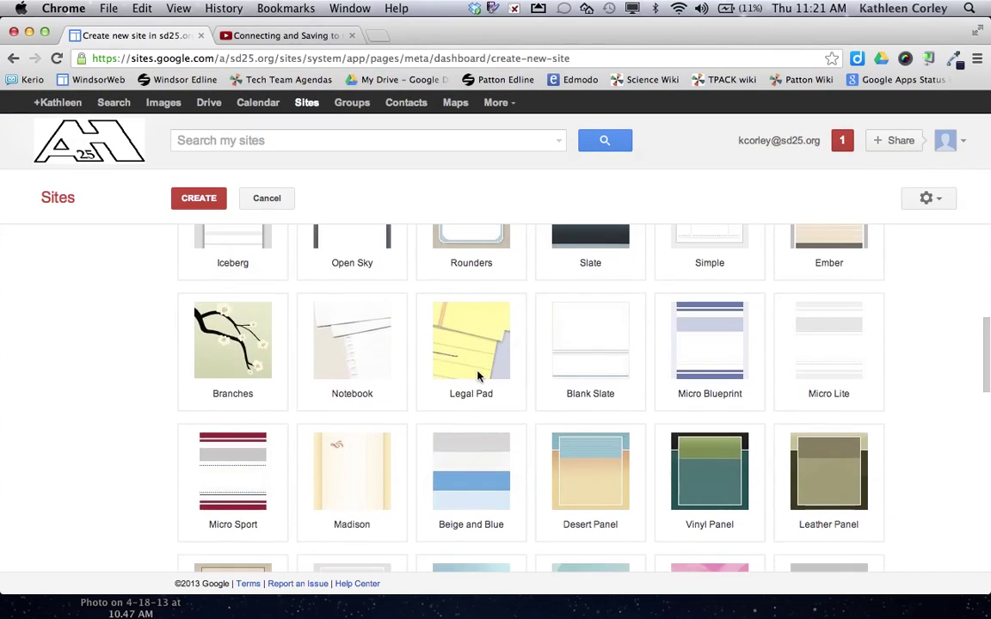
scroll(479, 378, "down", 5)
scroll(479, 376, "up", 10)
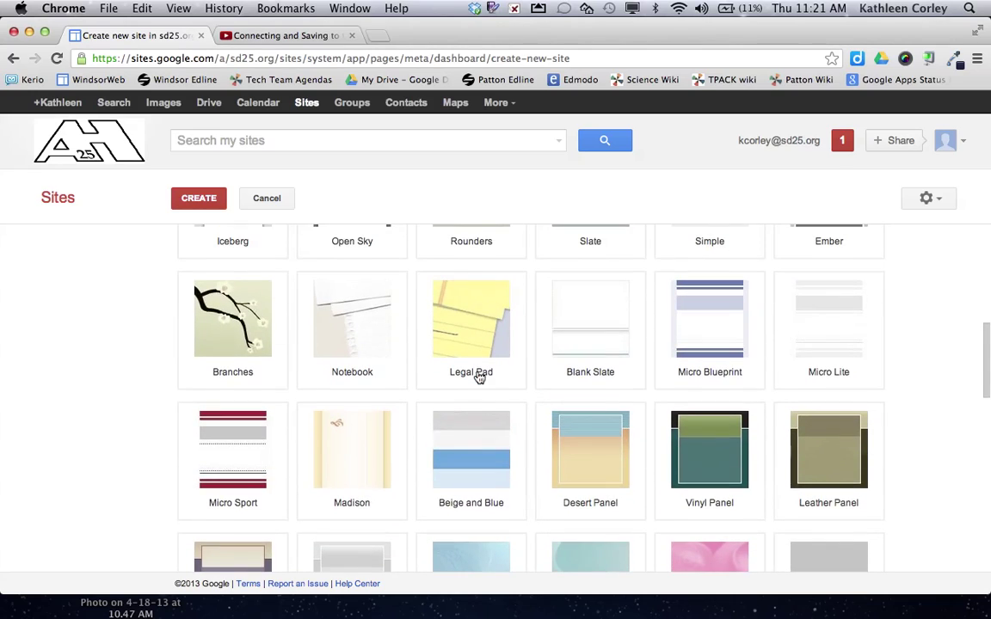
left_click(469, 327)
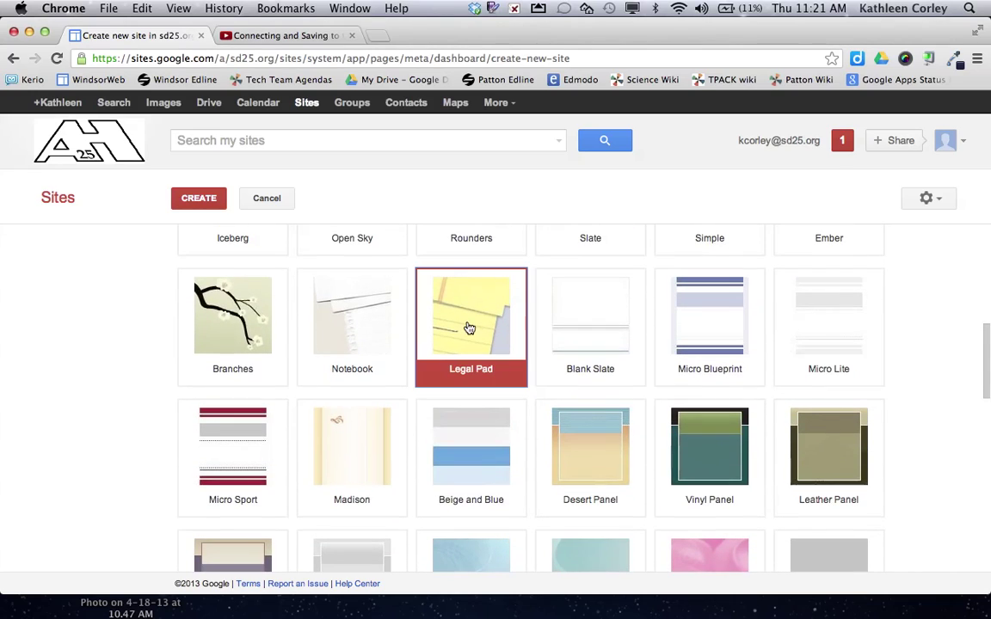
left_click(190, 203)
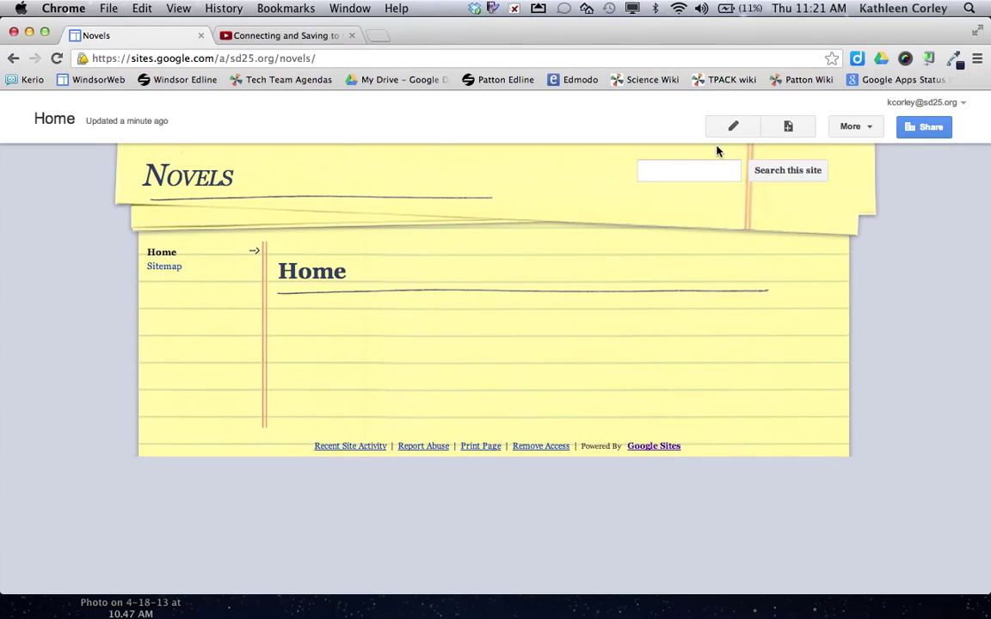
- Create a page named Frindle with the Web Page template at the top level of the site
left_click(788, 127)
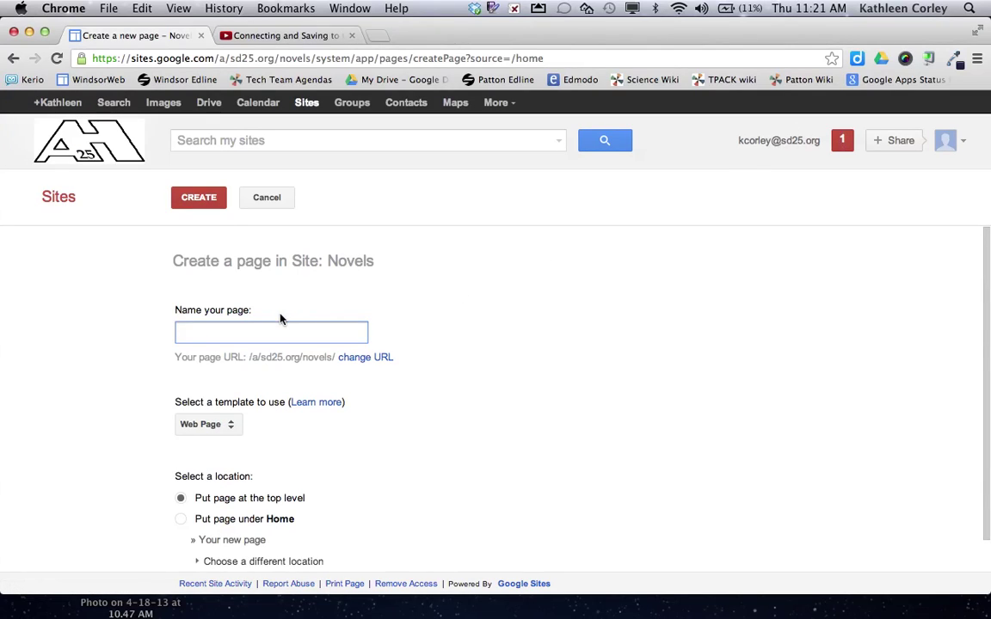
type("Frindle")
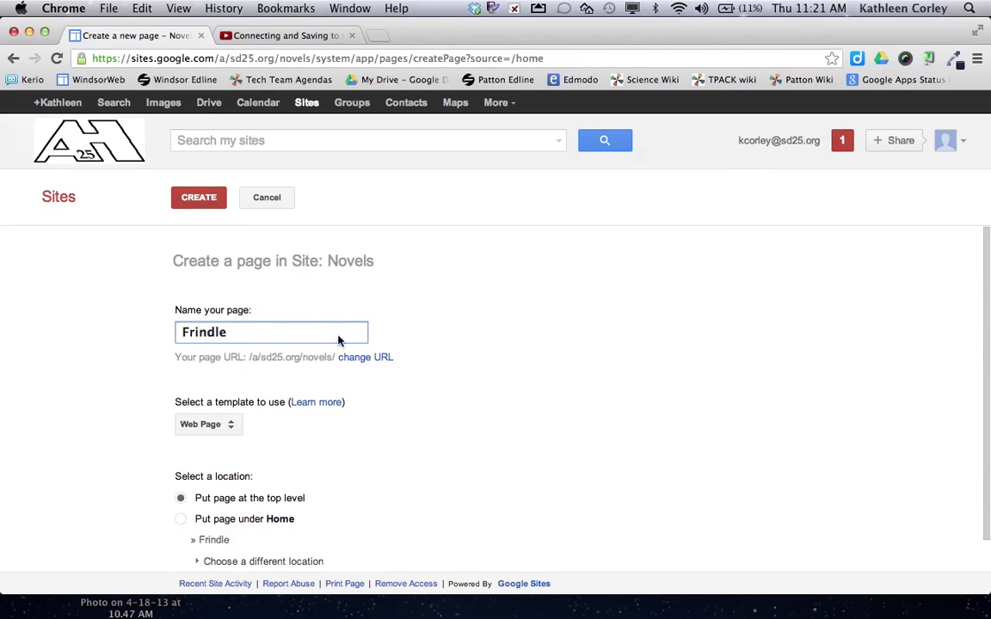
scroll(395, 387, "down", 1)
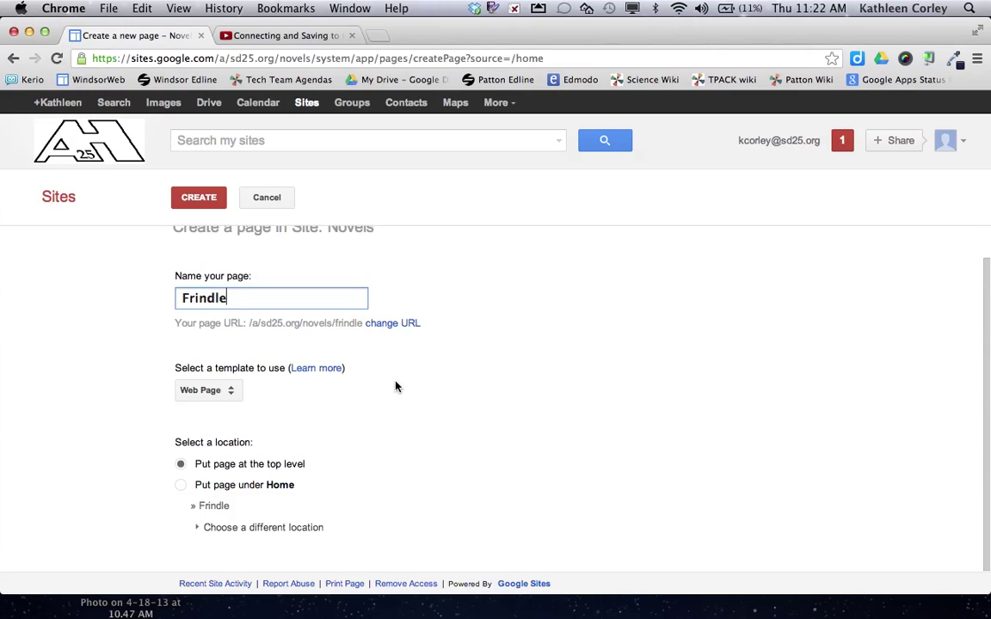
left_click(216, 391)
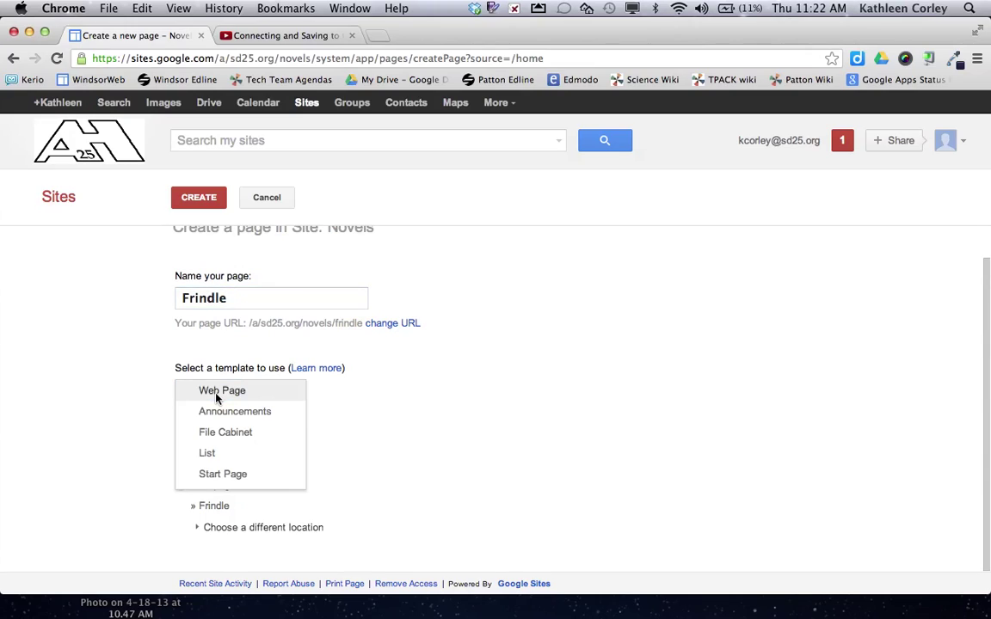
left_click(216, 397)
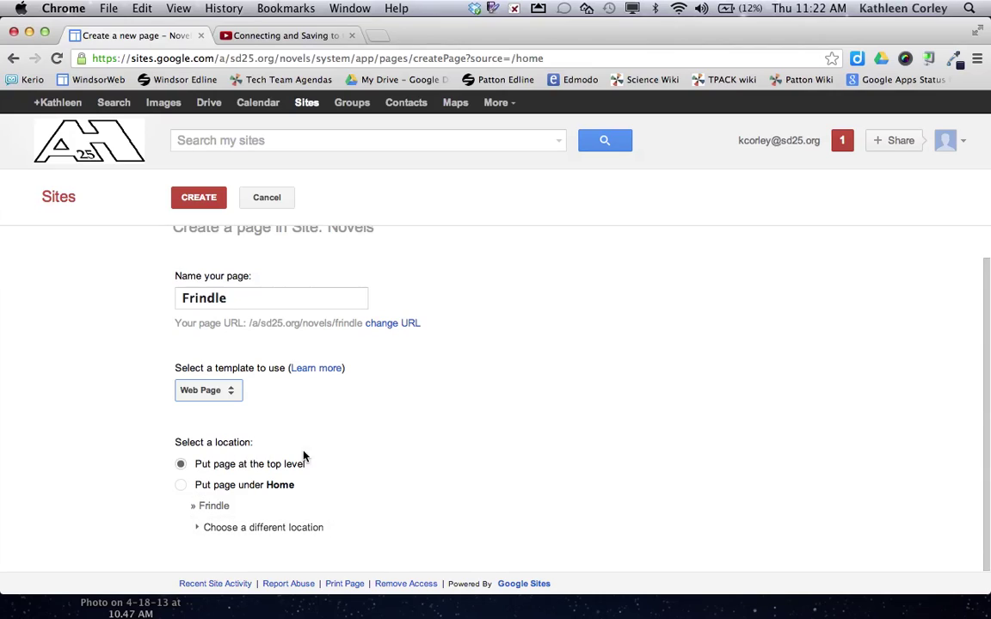
left_click(194, 199)
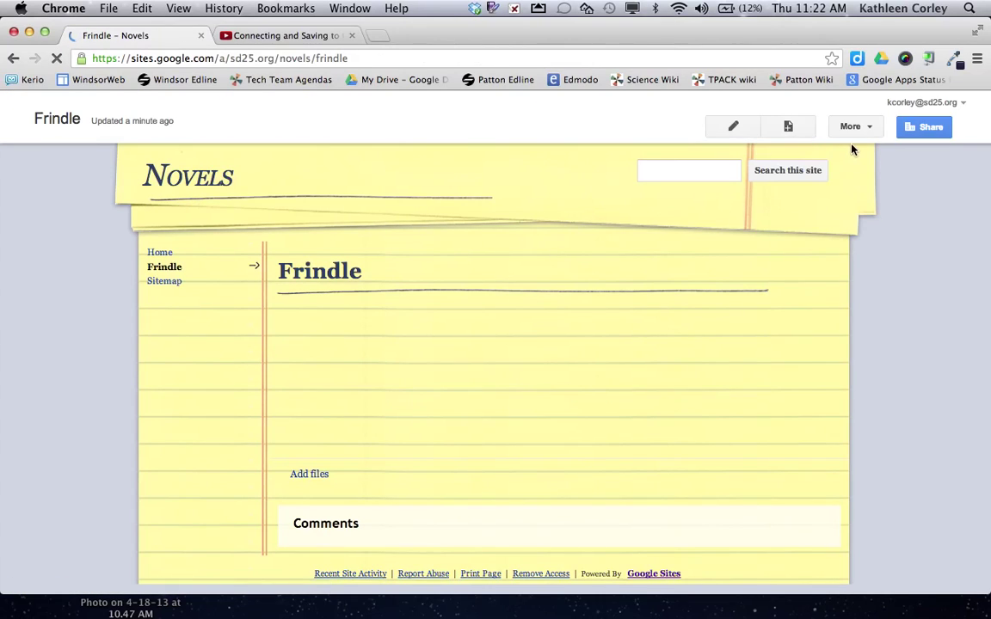
- Create a second top-level web page named Ramona and save it without content
left_click(775, 127)
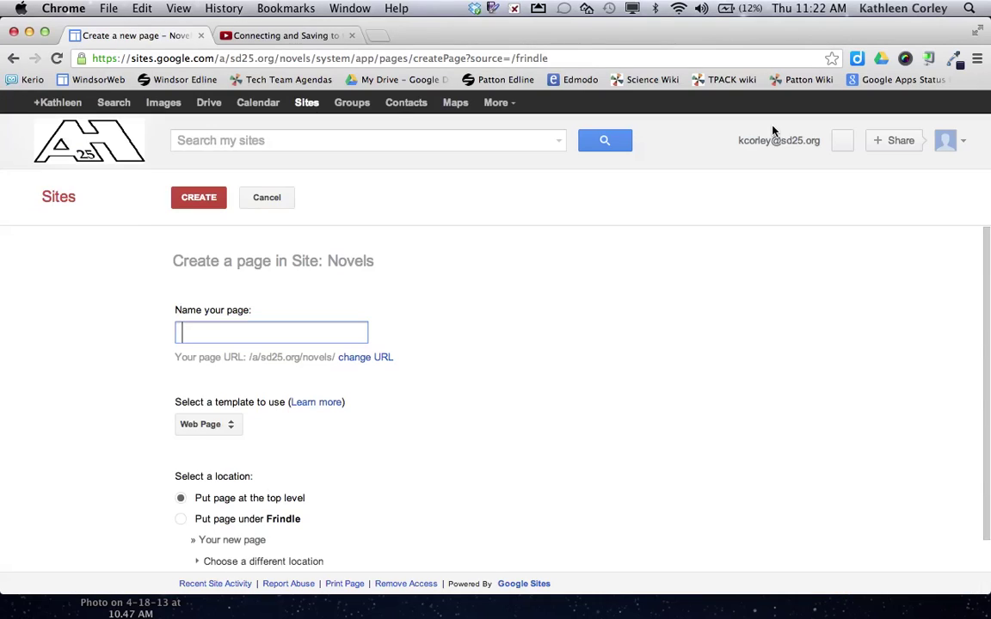
type("Ramona")
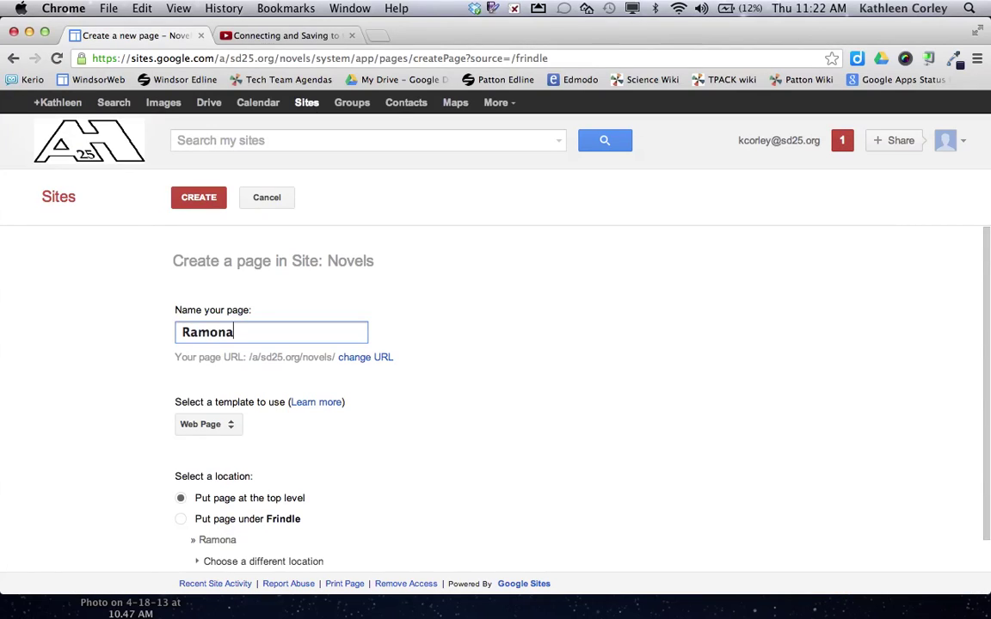
left_click(175, 196)
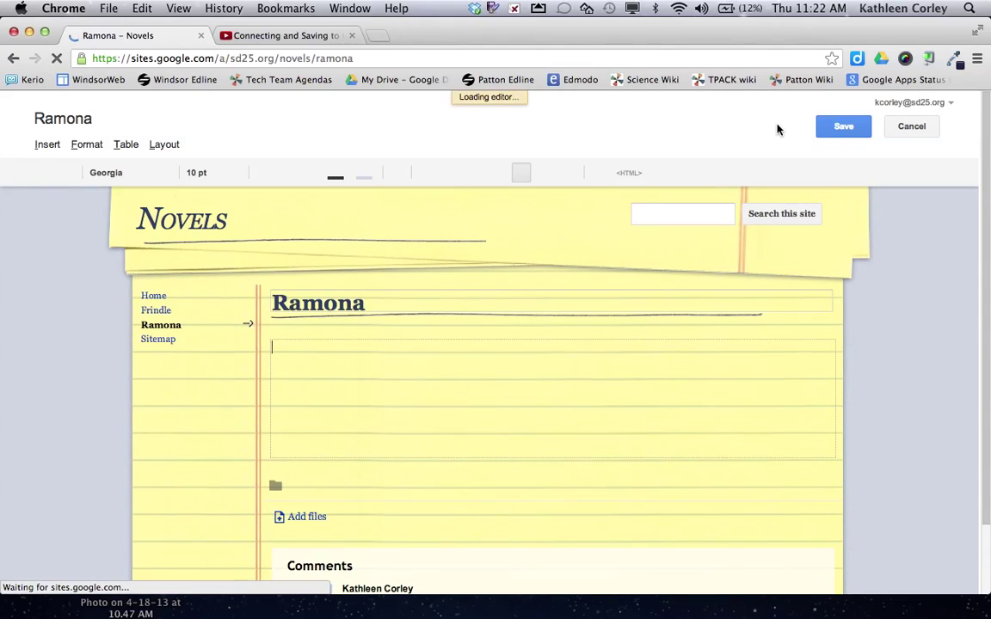
left_click(834, 130)
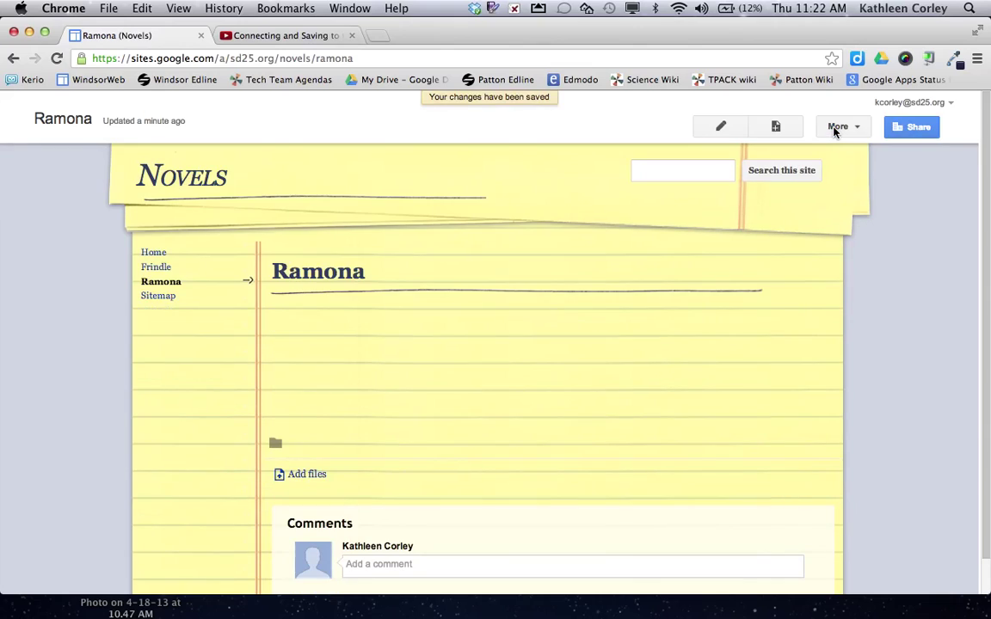
- Create a web page named Group1 located under the Frindle page and save it
left_click(776, 128)
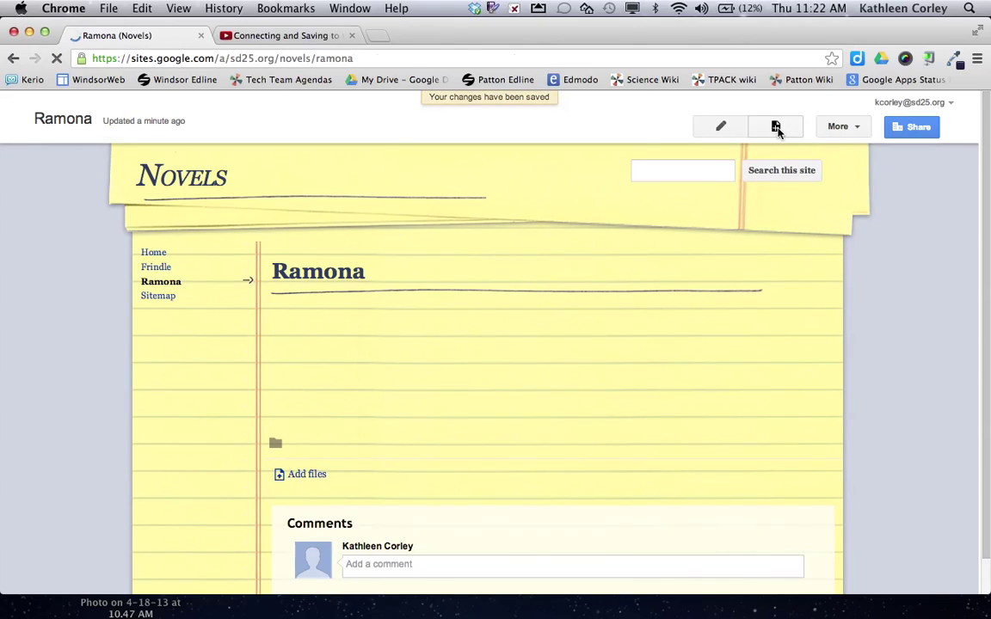
type("Group1")
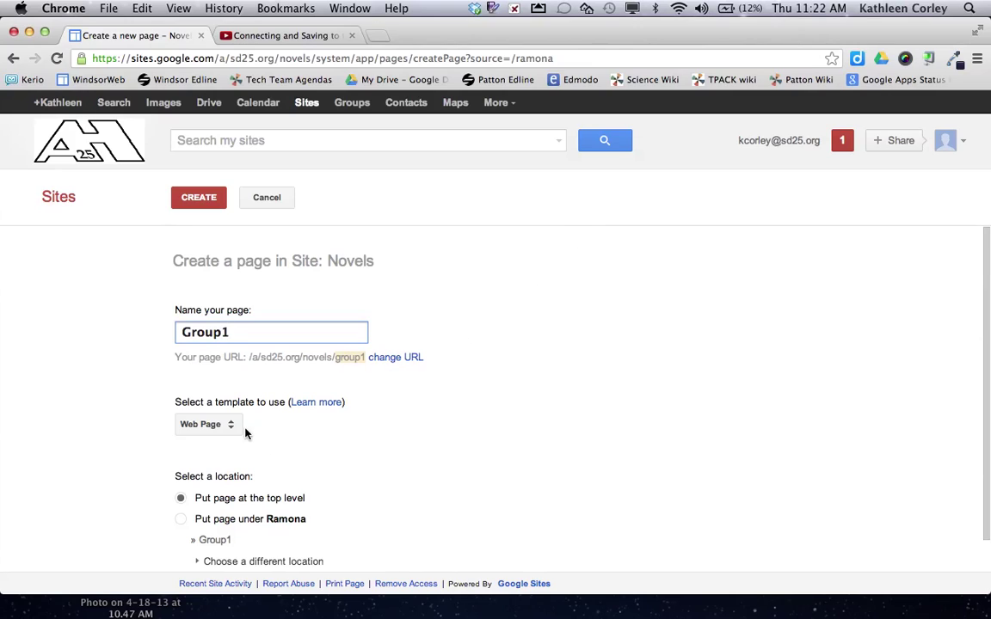
scroll(281, 458, "down", 1)
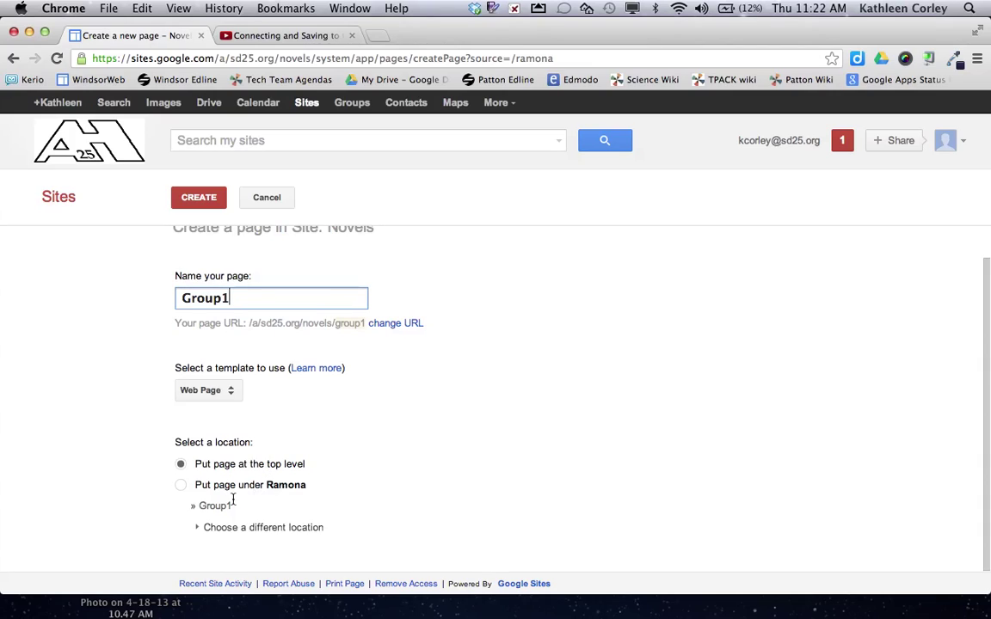
left_click(209, 527)
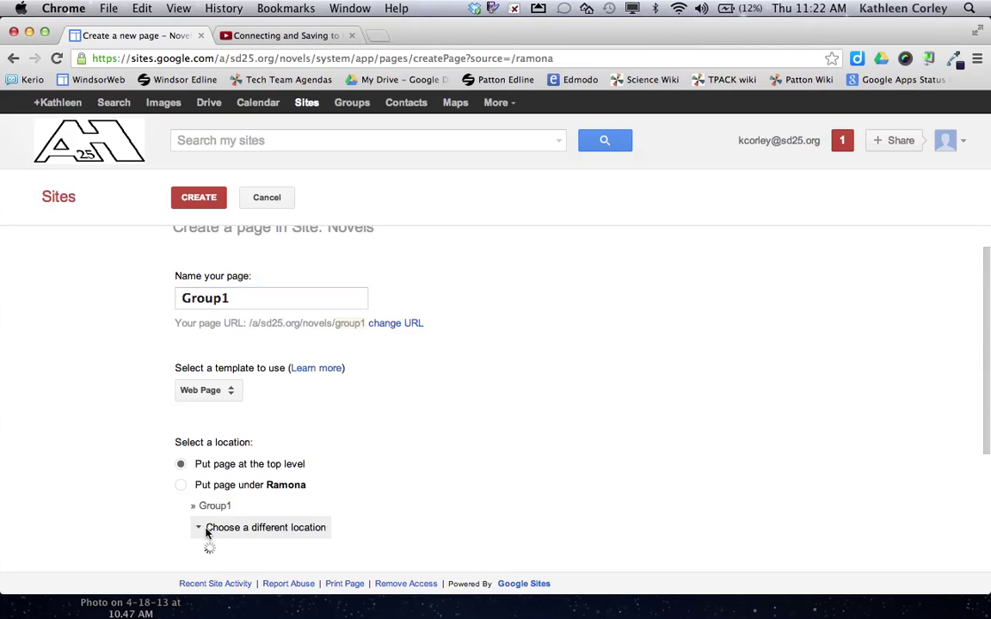
scroll(399, 483, "down", 4)
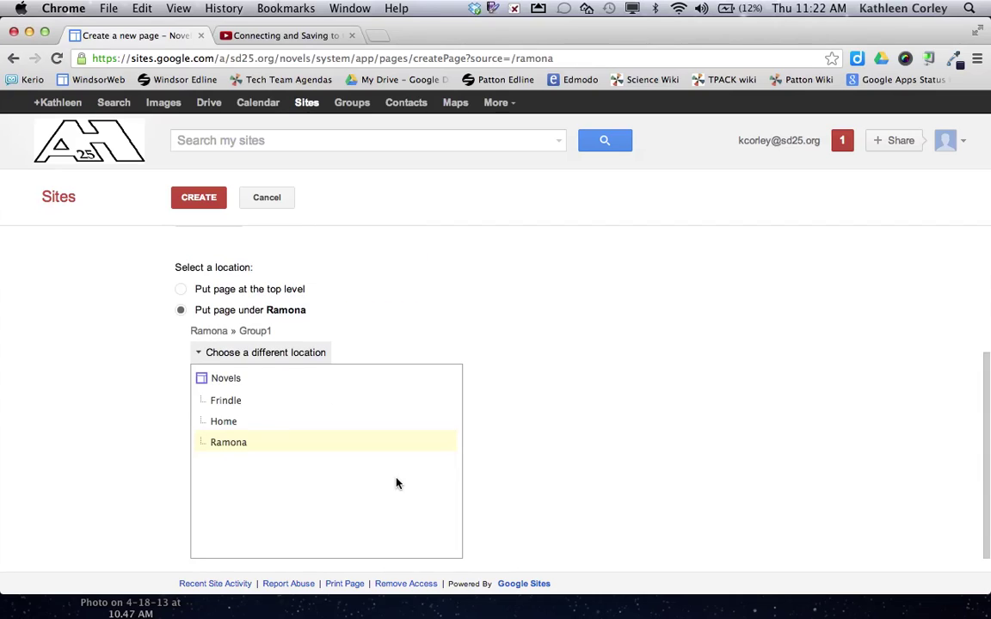
left_click(231, 406)
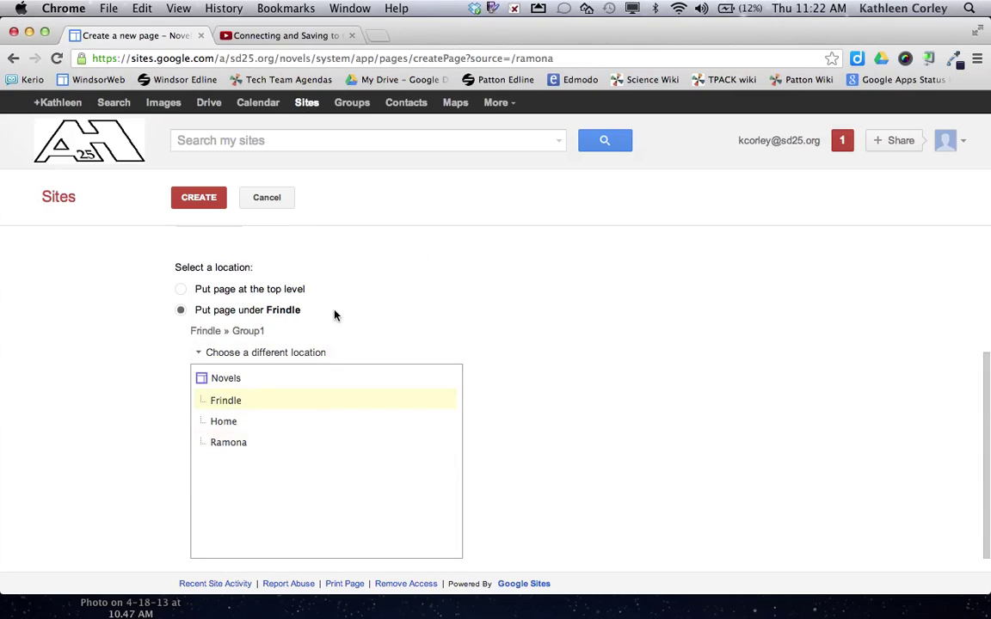
left_click(199, 197)
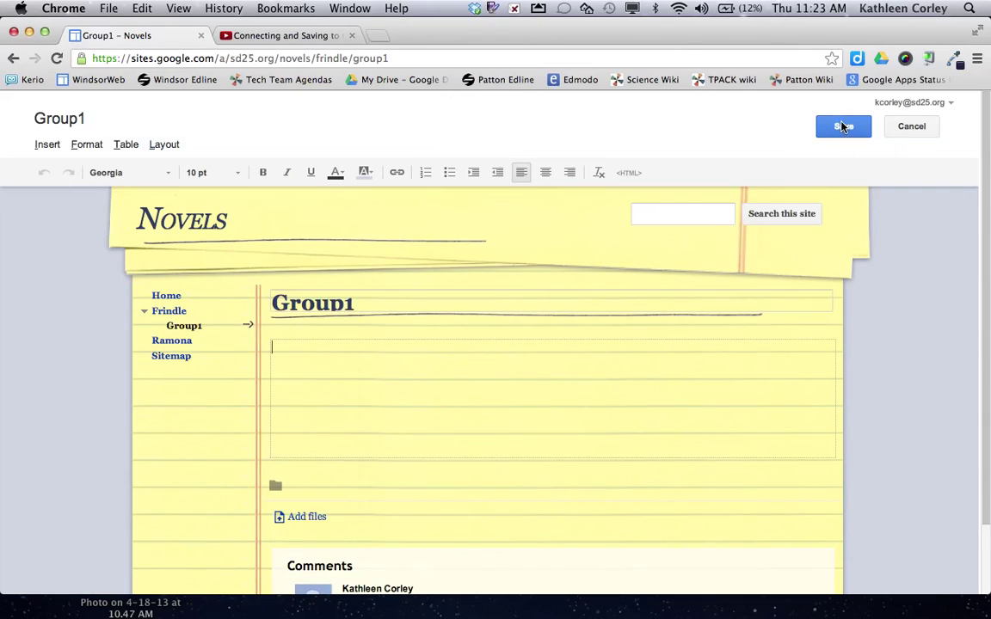
left_click(842, 127)
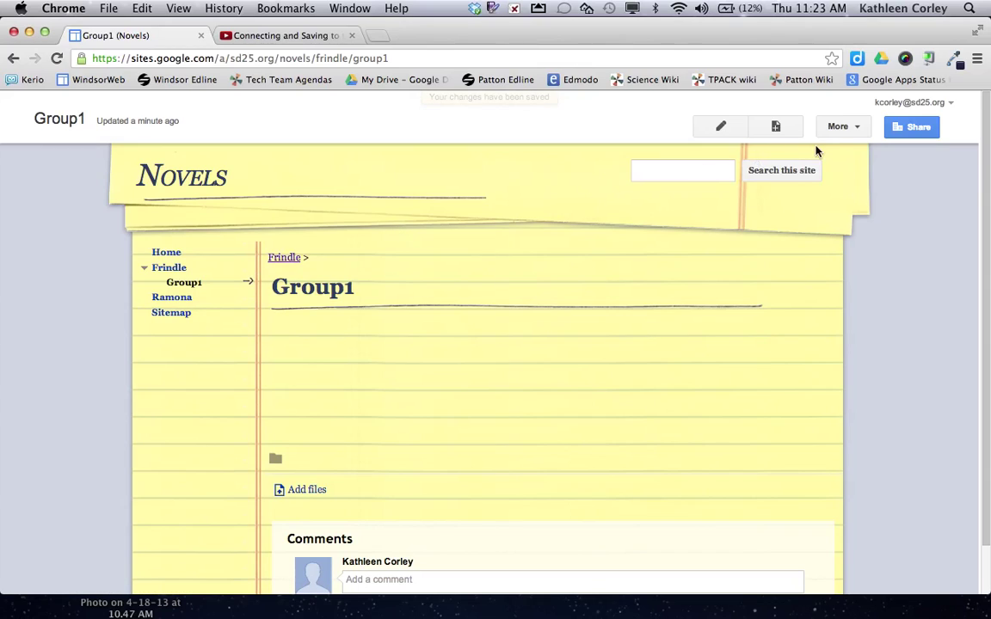
- Move the Group1 page from Frindle to under Ramona in the site management page tree
left_click(839, 127)
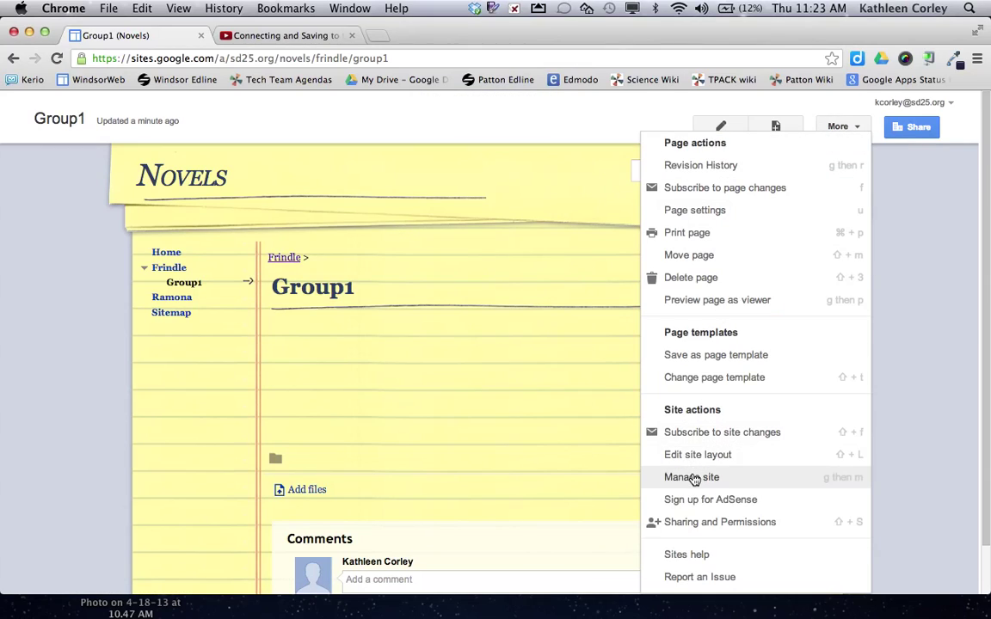
left_click(693, 478)
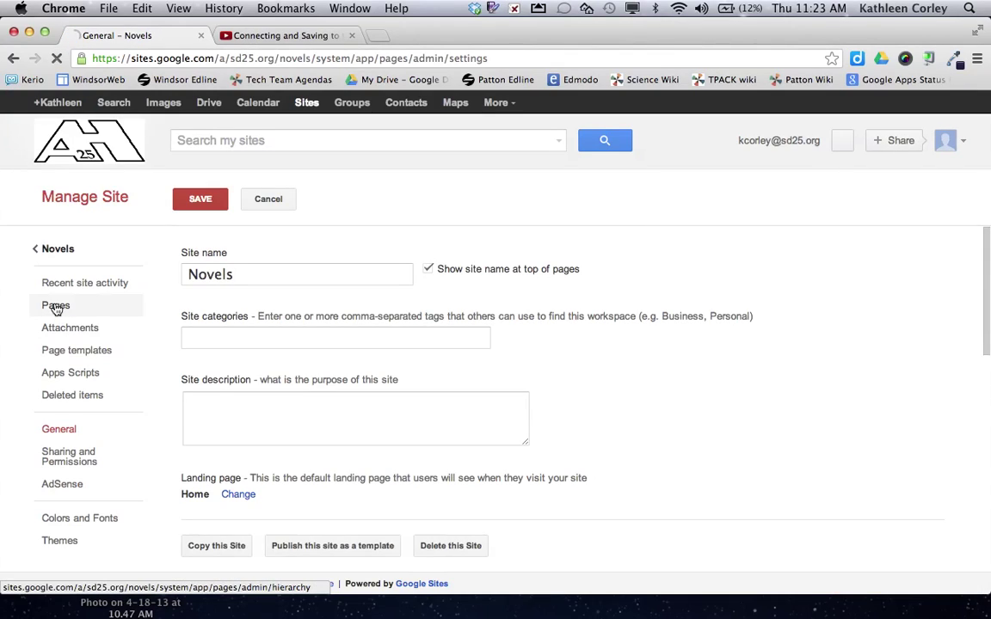
left_click(55, 306)
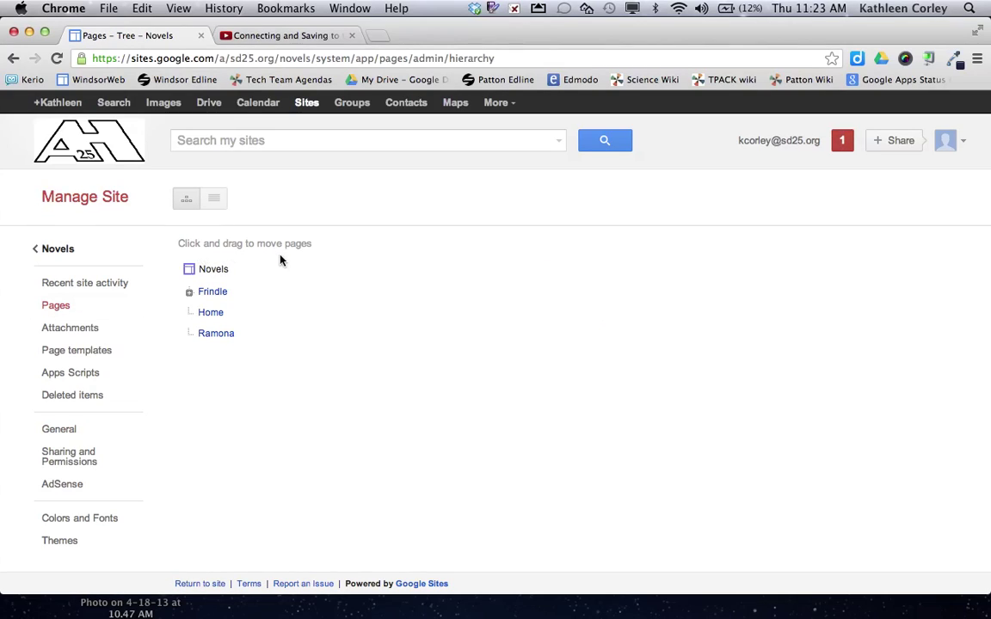
left_click(190, 294)
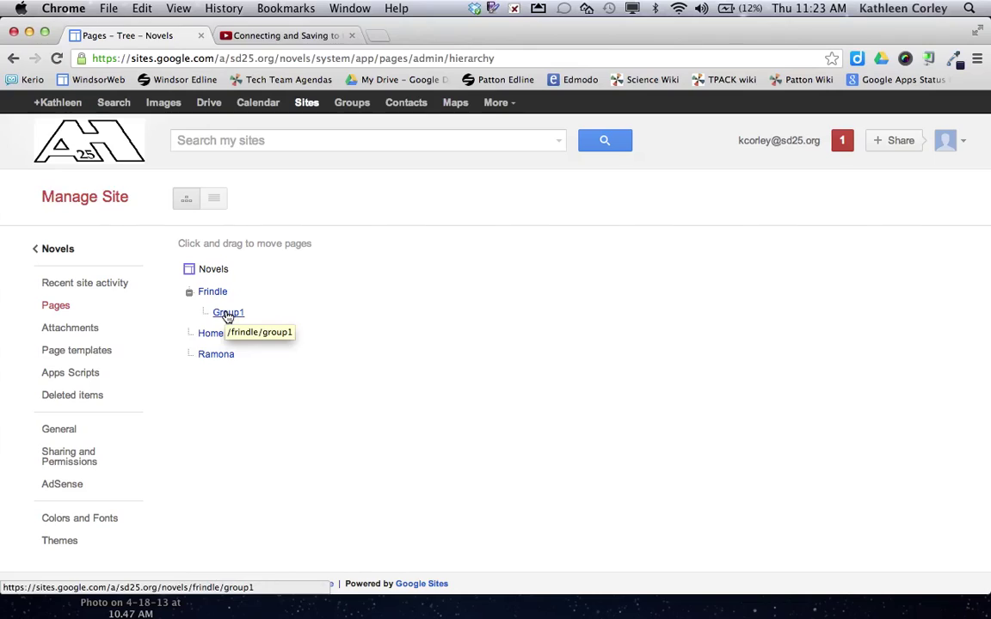
left_click_drag(225, 319, 226, 358)
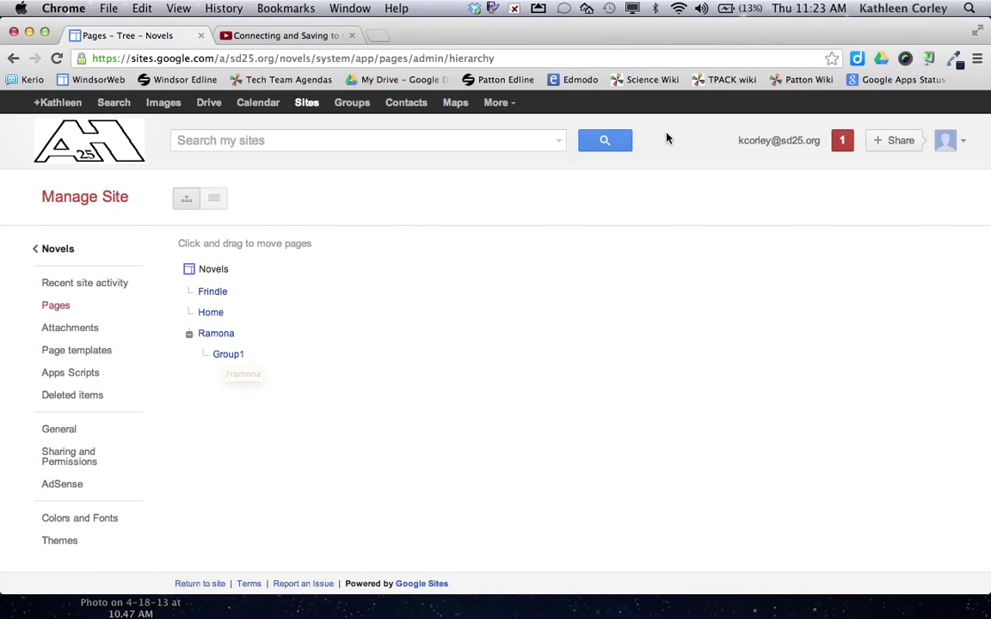
- Return to the Novels site and open the Group1 page under Ramona for editing
left_click(58, 249)
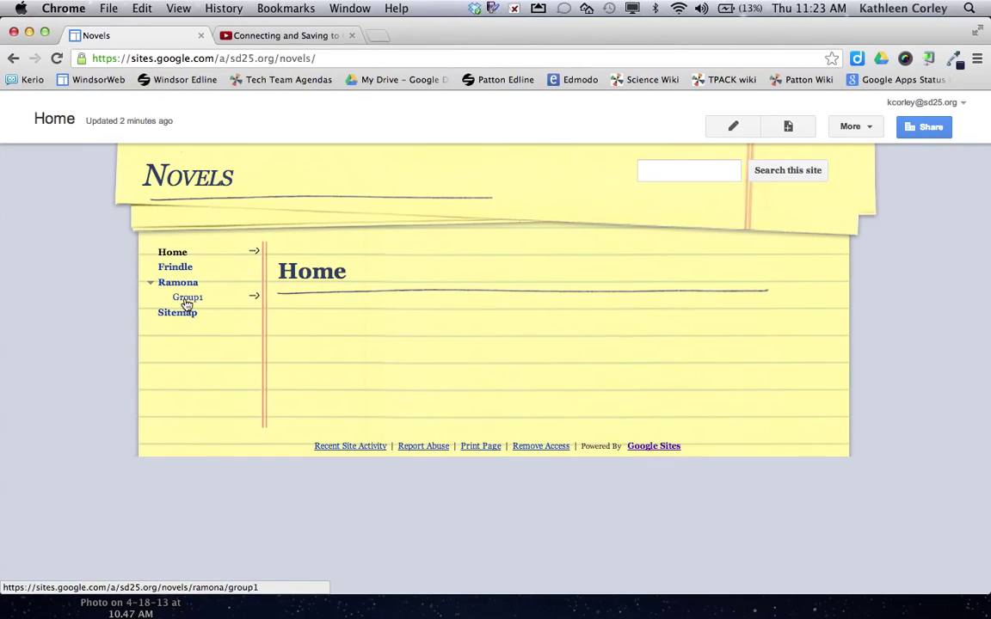
left_click(187, 297)
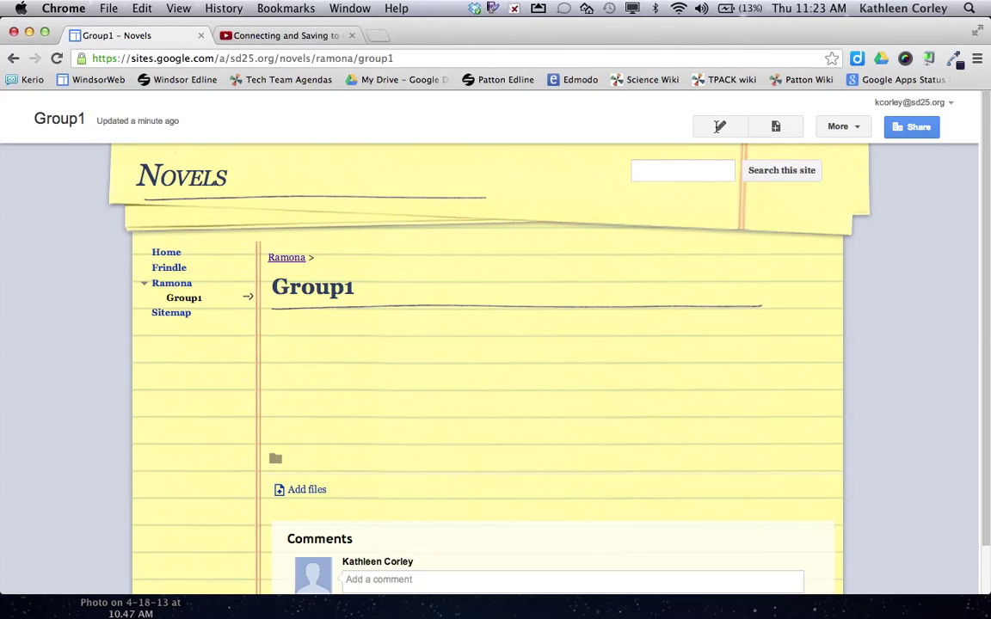
left_click(720, 127)
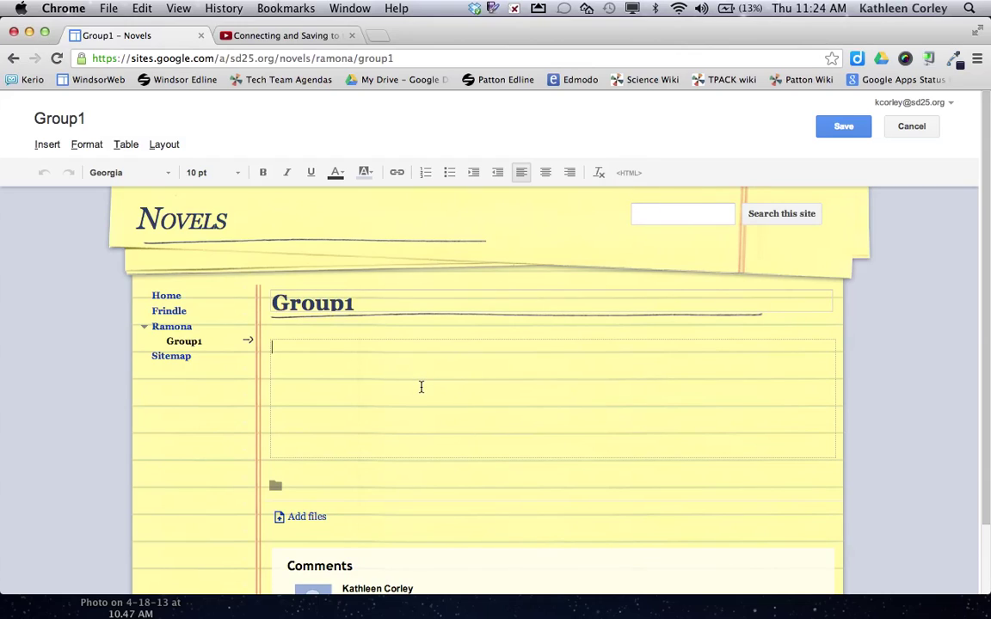
- Switch to the YouTube video "Connecting and Saving to the server" and copy its 560 × 315 embed code
left_click(260, 38)
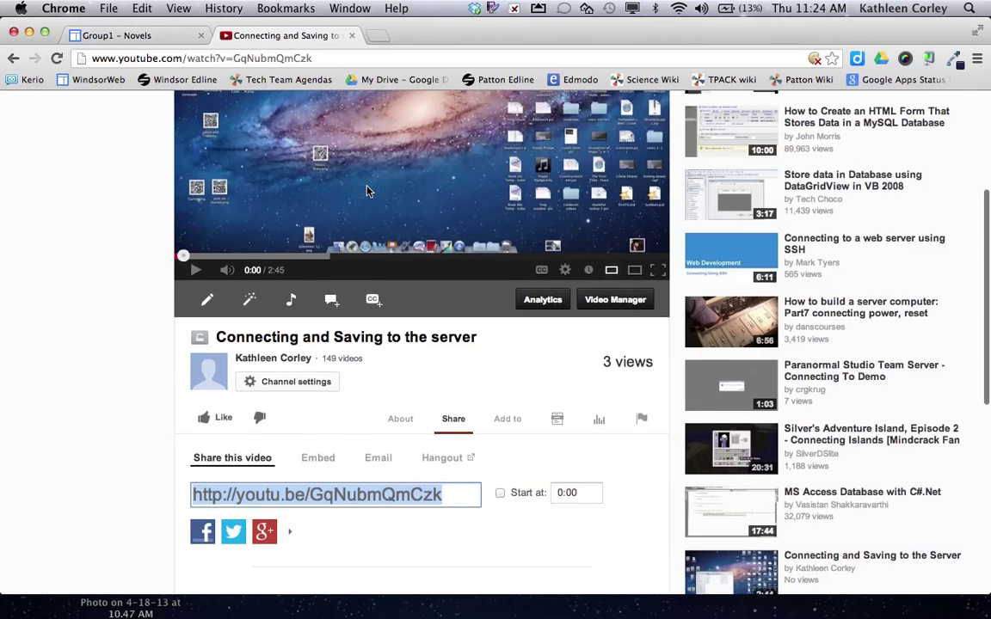
scroll(367, 191, "up", 3)
scroll(367, 191, "down", 5)
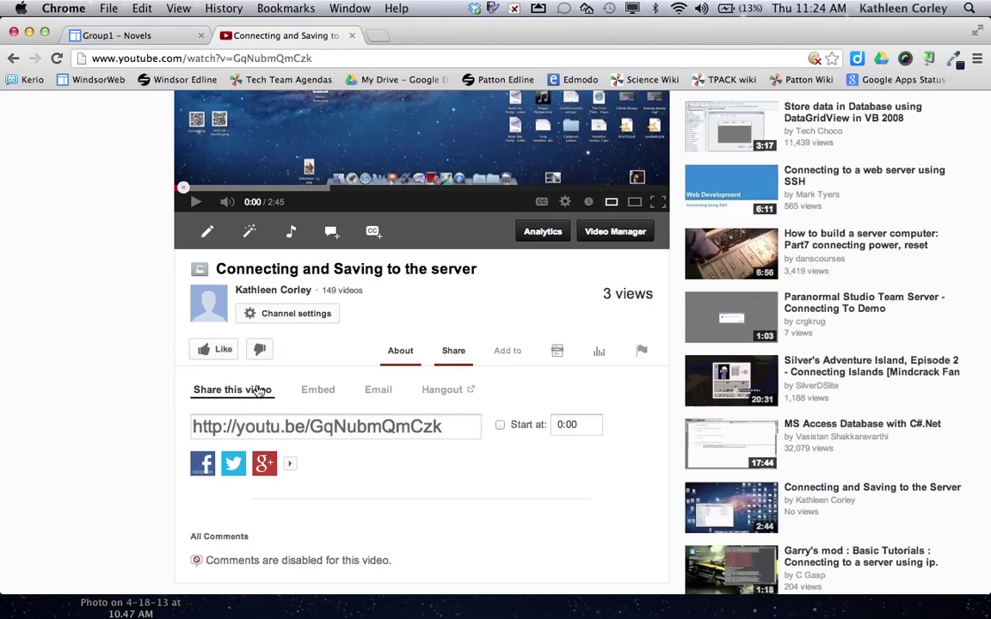
left_click(316, 392)
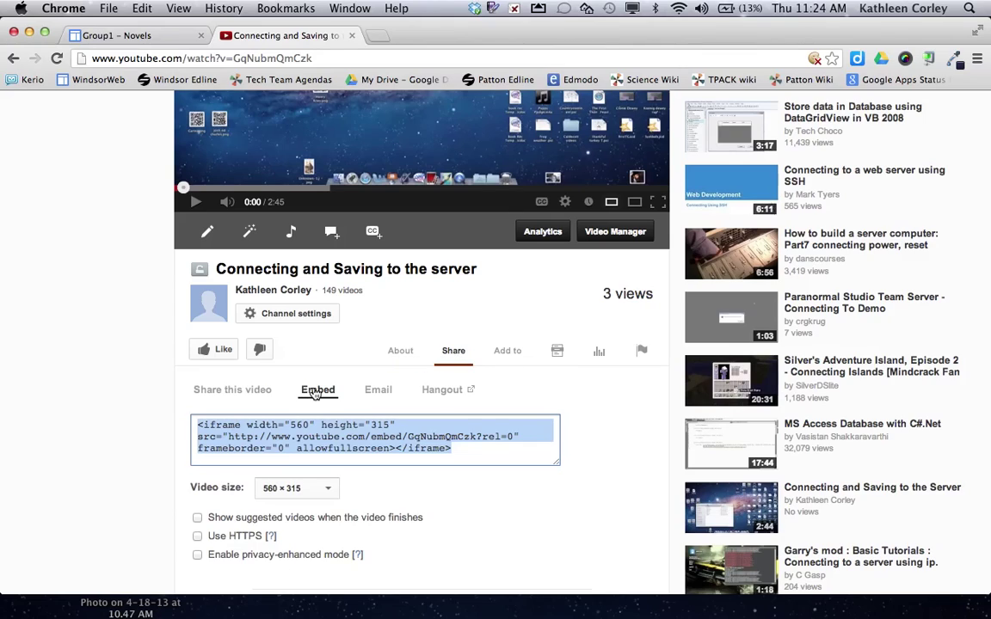
key("super+c")
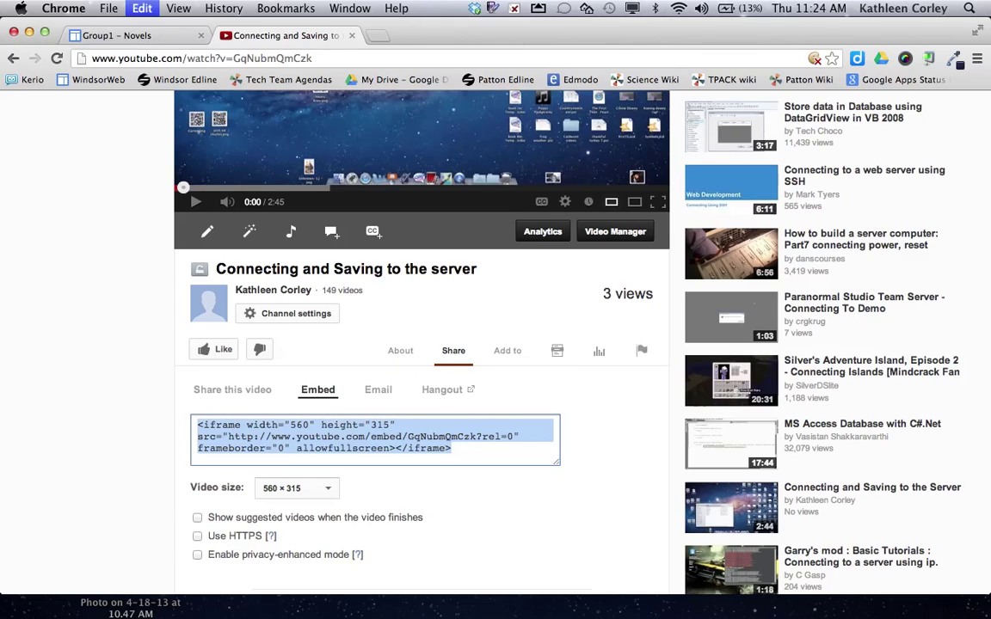
- Return to the Group1 page and insert the copied video embed code into the page's HTML
left_click(182, 35)
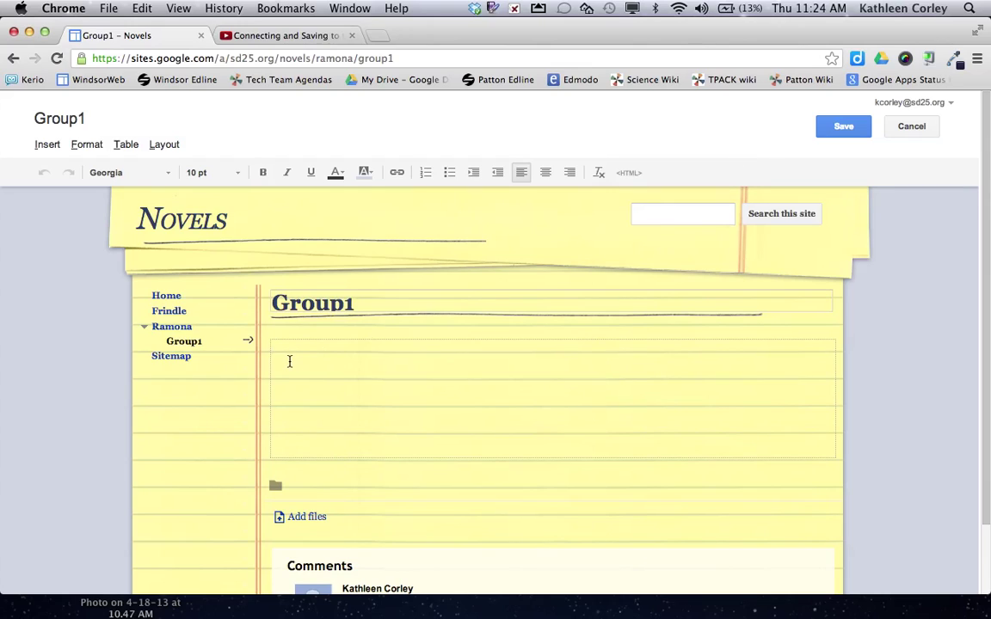
left_click(629, 174)
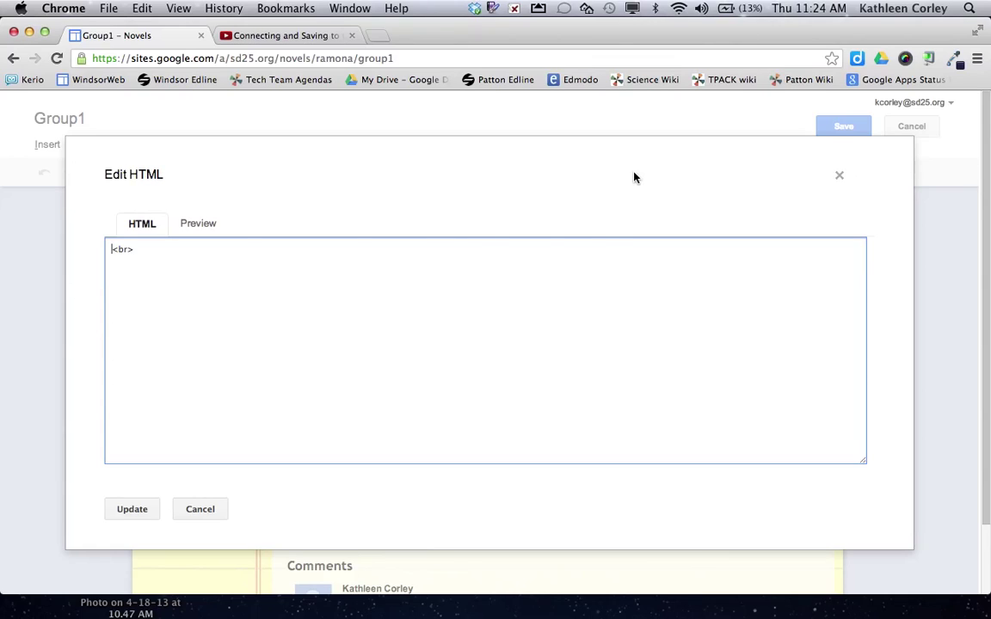
key("super+v")
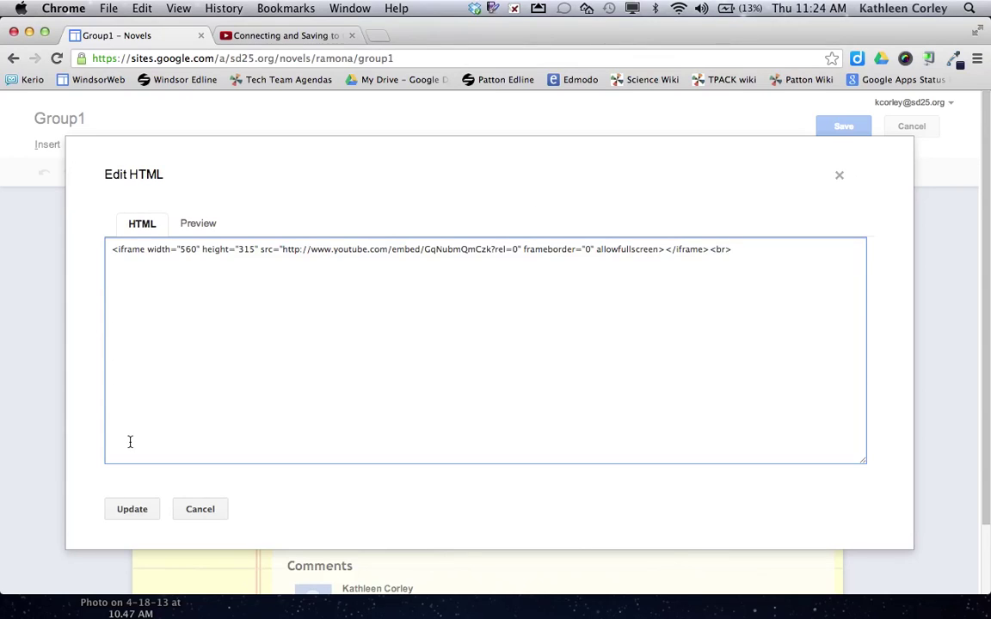
left_click(140, 508)
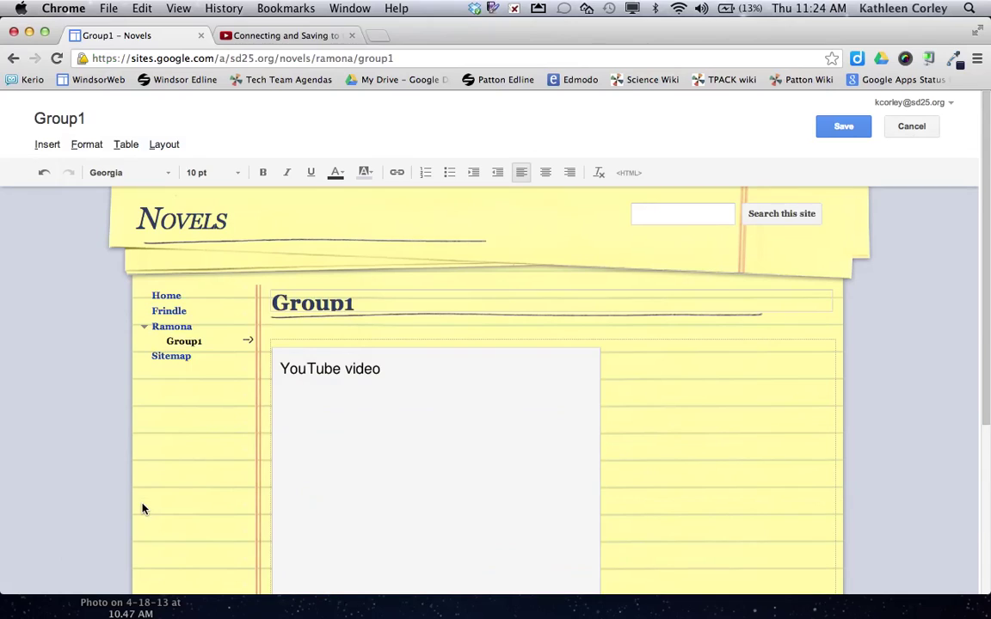
- Add an empty line below the embedded YouTube video on the Group1 page
scroll(607, 451, "down", 3)
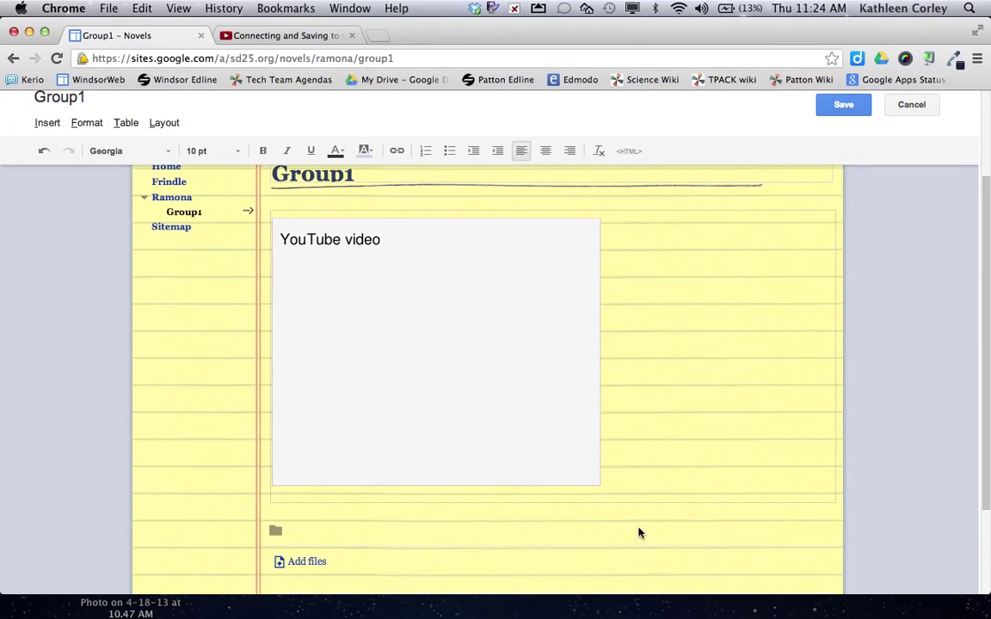
left_click(626, 492)
key("Return")
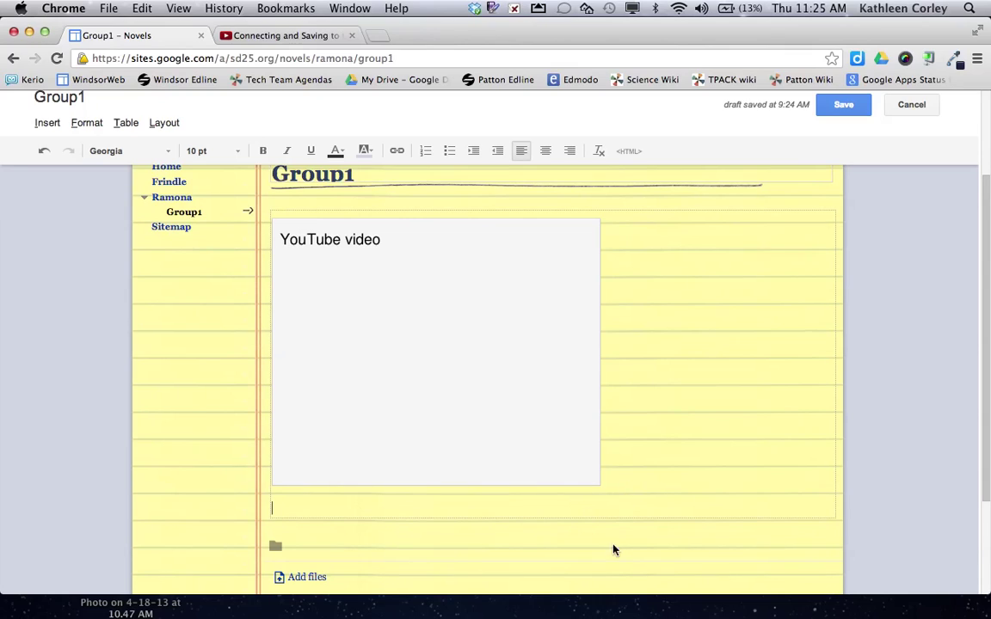
- Upload Instructions.pdf from the Desktop as an attachment, keep the unsaved edits without reloading, and save the page
scroll(370, 557, "down", 2)
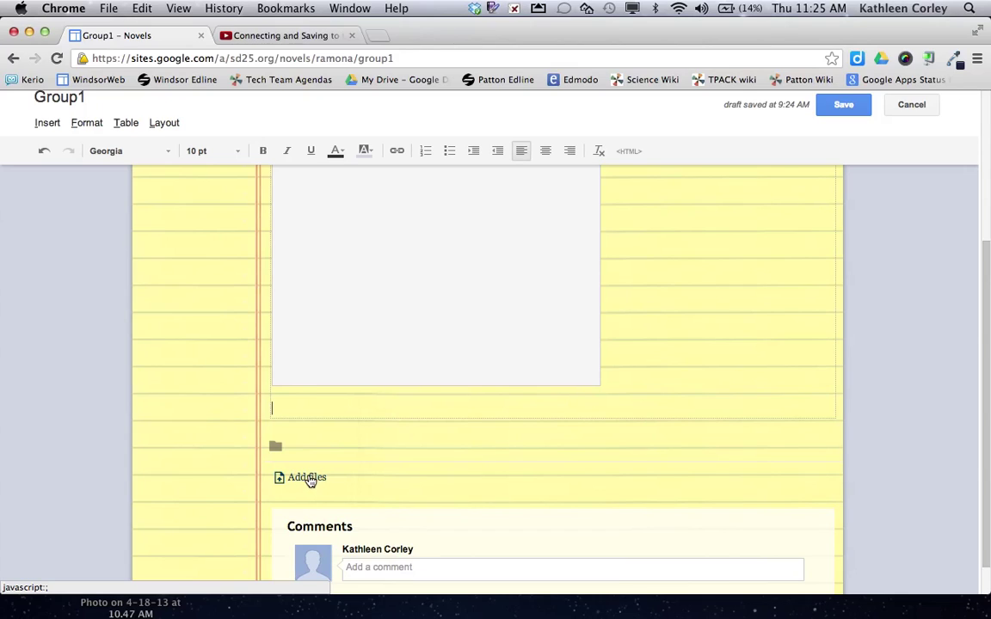
left_click(307, 478)
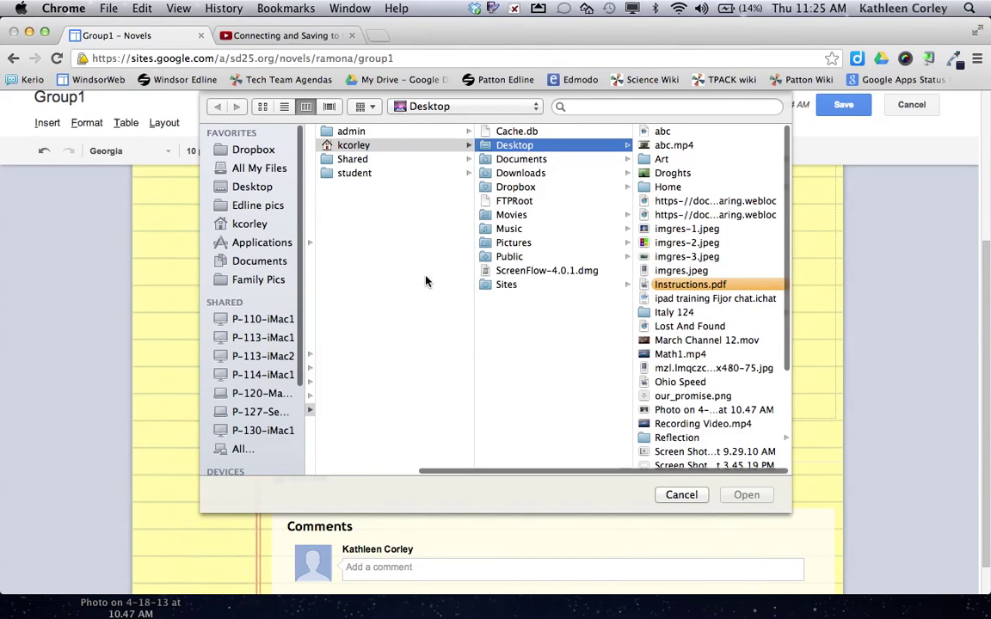
left_click(662, 284)
left_click(742, 497)
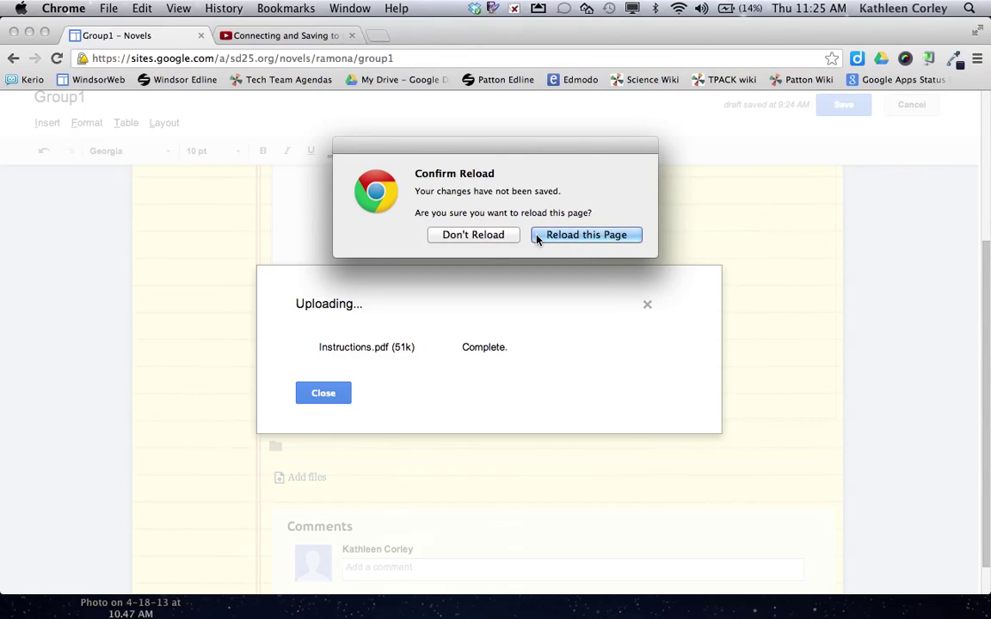
left_click(491, 239)
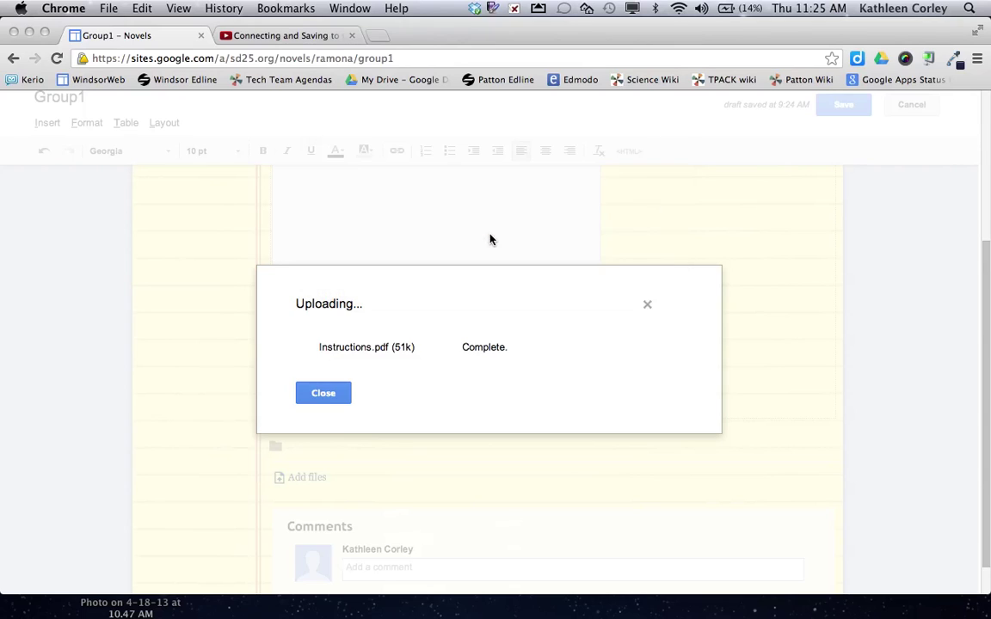
scroll(654, 285, "up", 5)
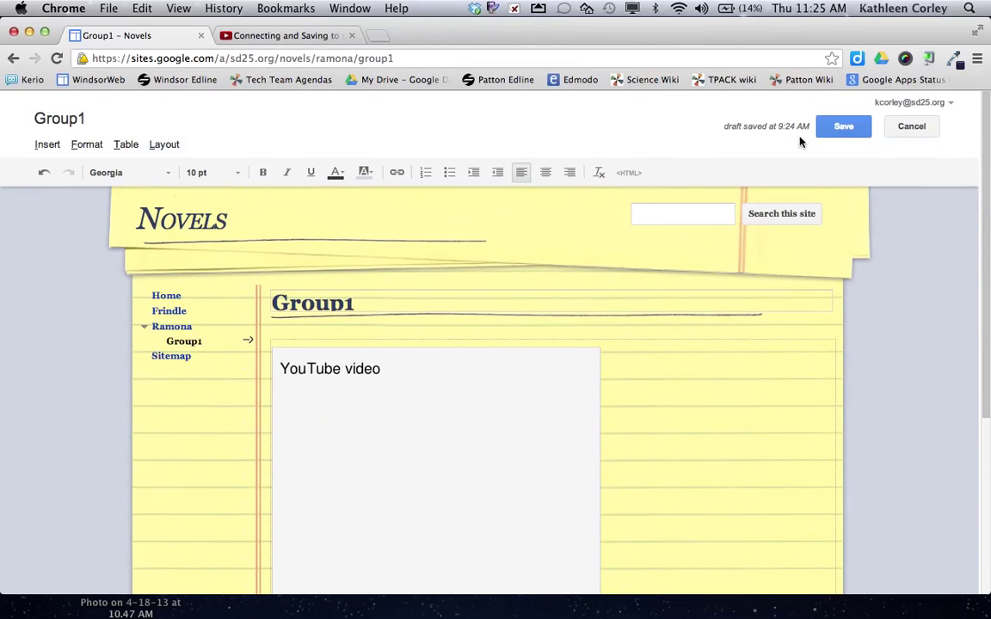
left_click(845, 127)
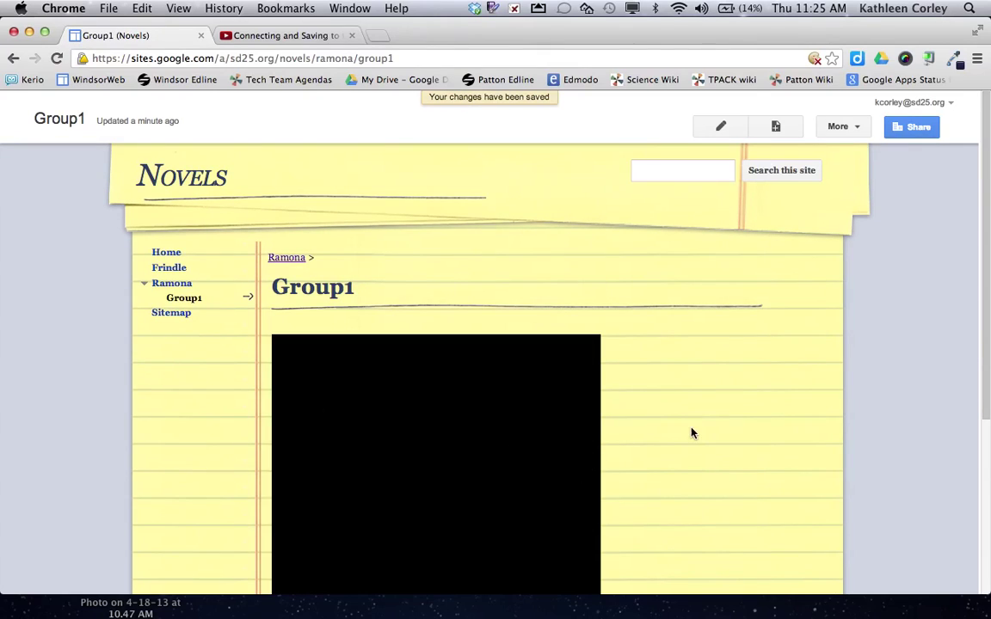
- Add Instructions.pdf from the Desktop again to the file attachments of the saved Group1 page
scroll(692, 433, "down", 3)
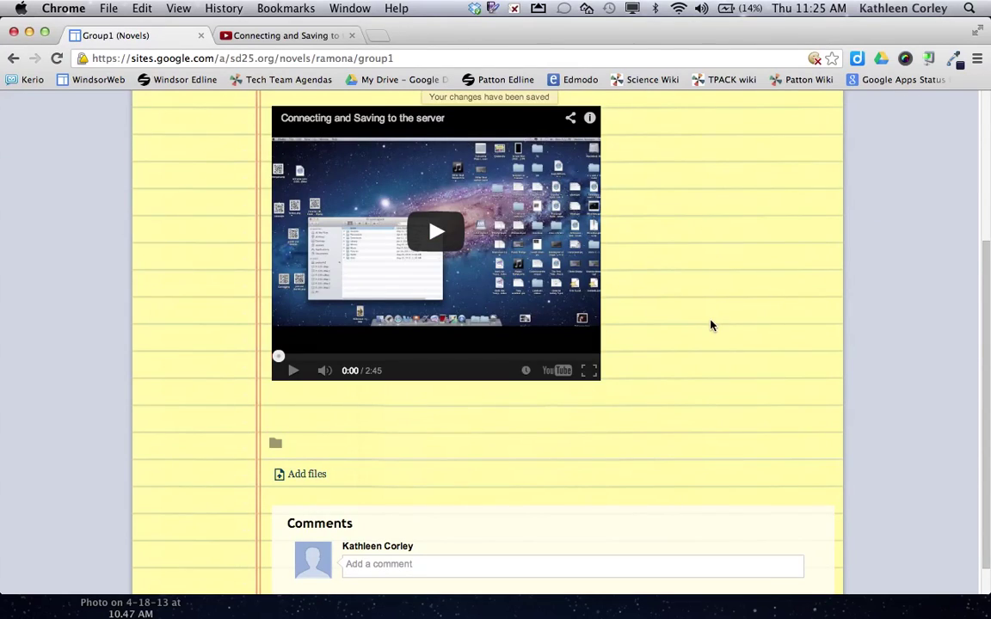
scroll(709, 325, "up", 3)
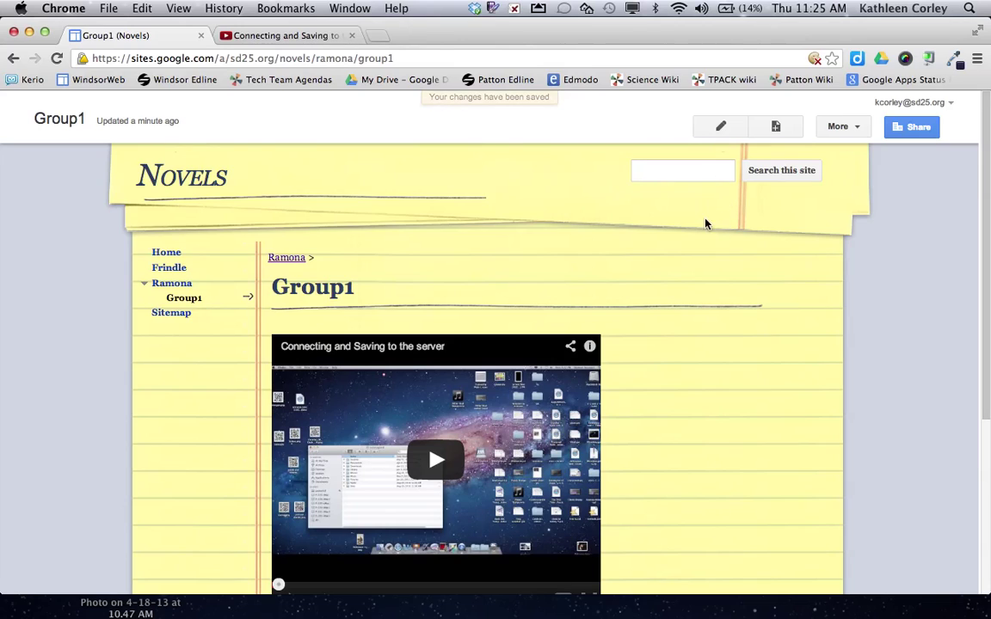
scroll(688, 384, "down", 3)
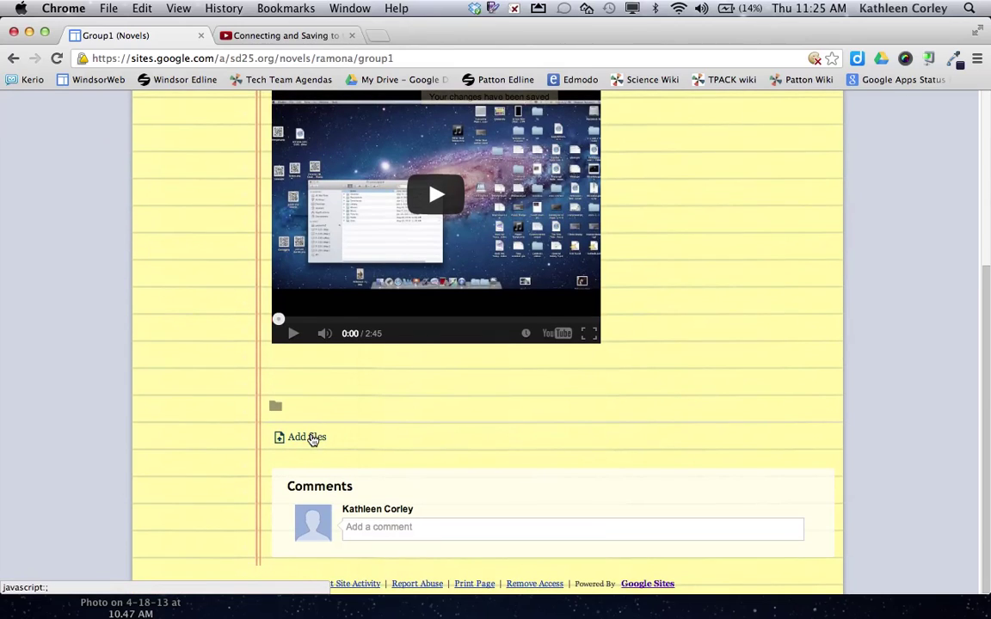
left_click(311, 434)
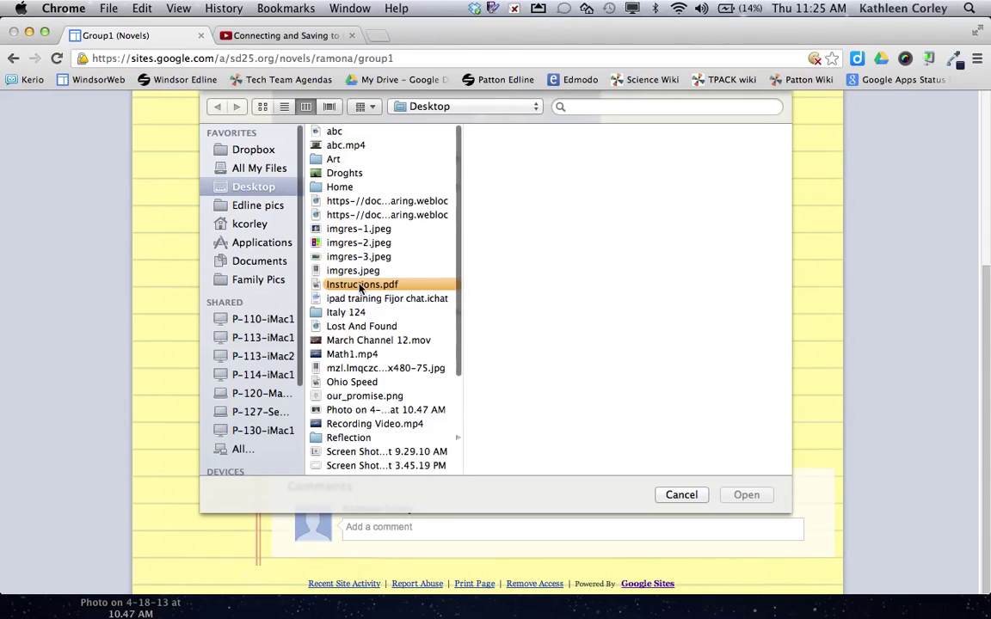
left_click(359, 284)
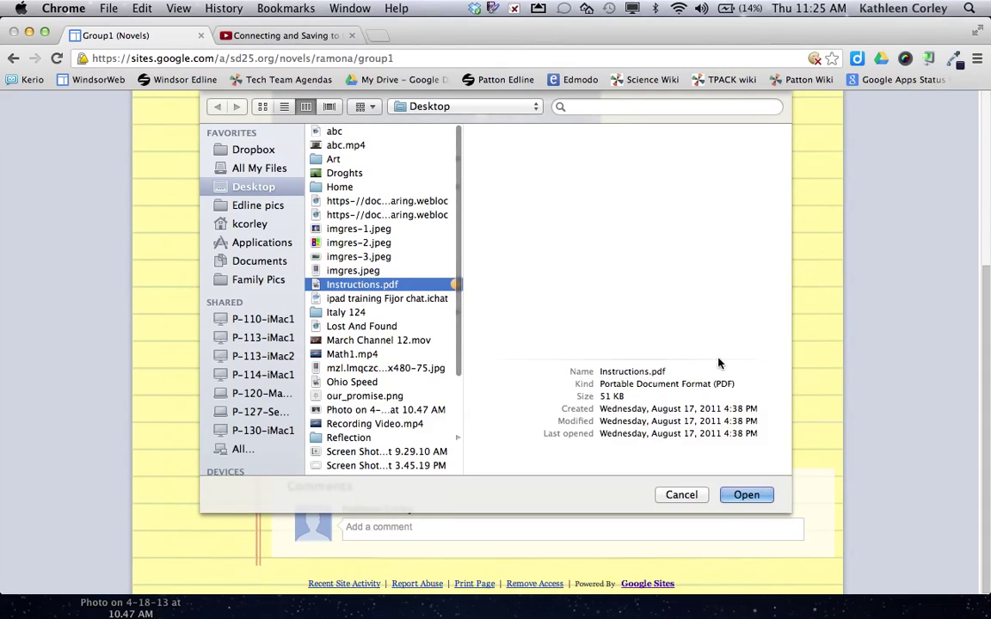
left_click(747, 494)
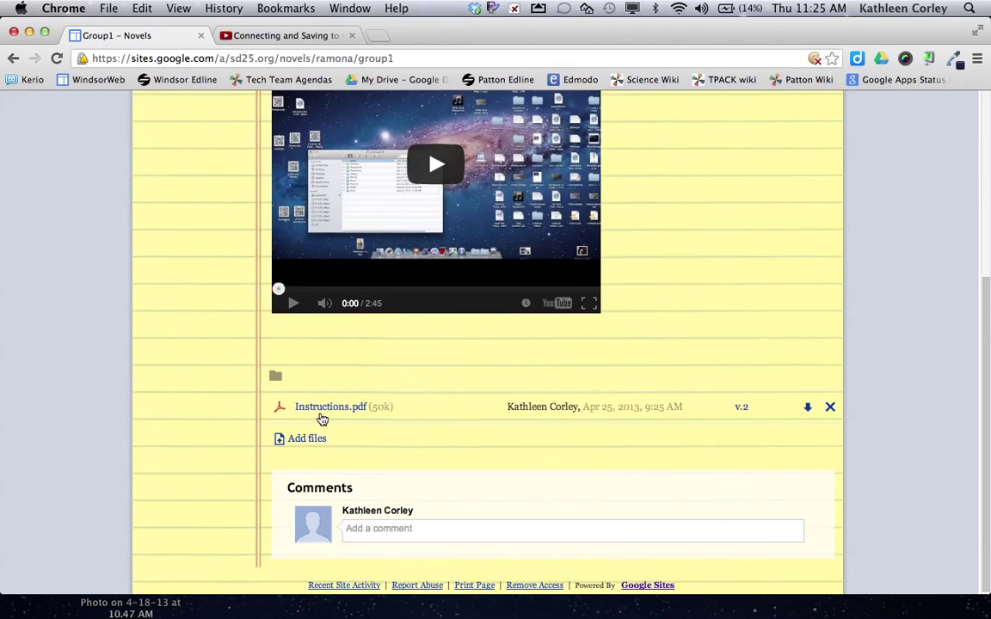
- Copy the link address of the attached Instructions.pdf and reload the Group1 page
right_click(328, 410)
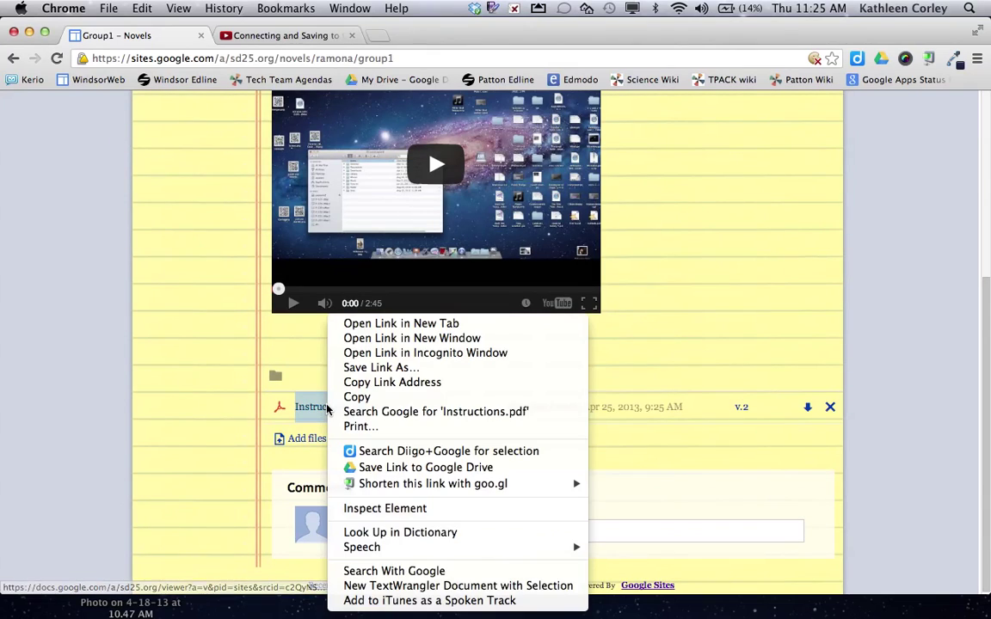
left_click(372, 384)
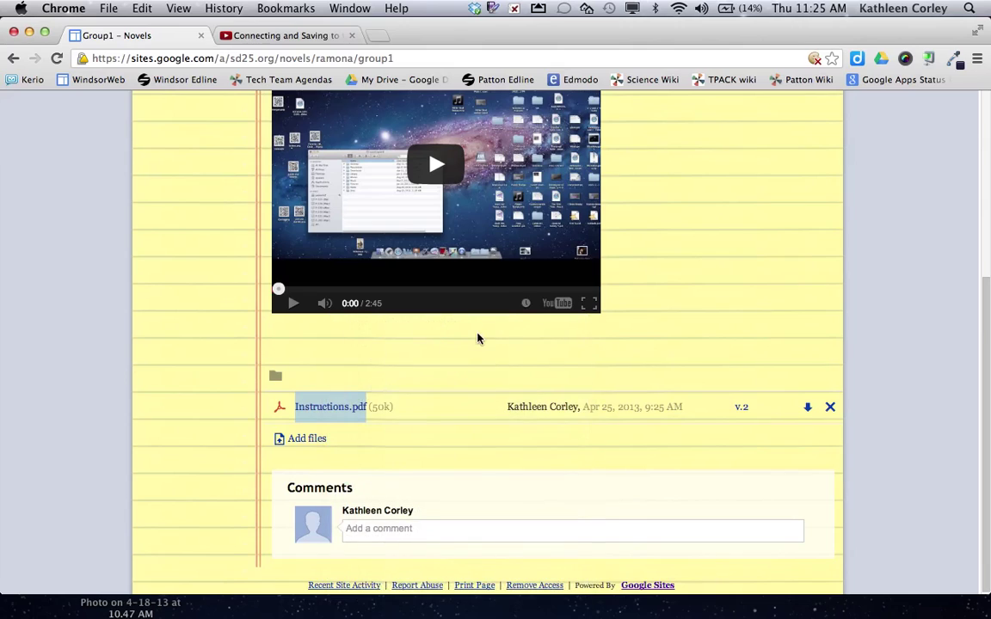
key("super+r")
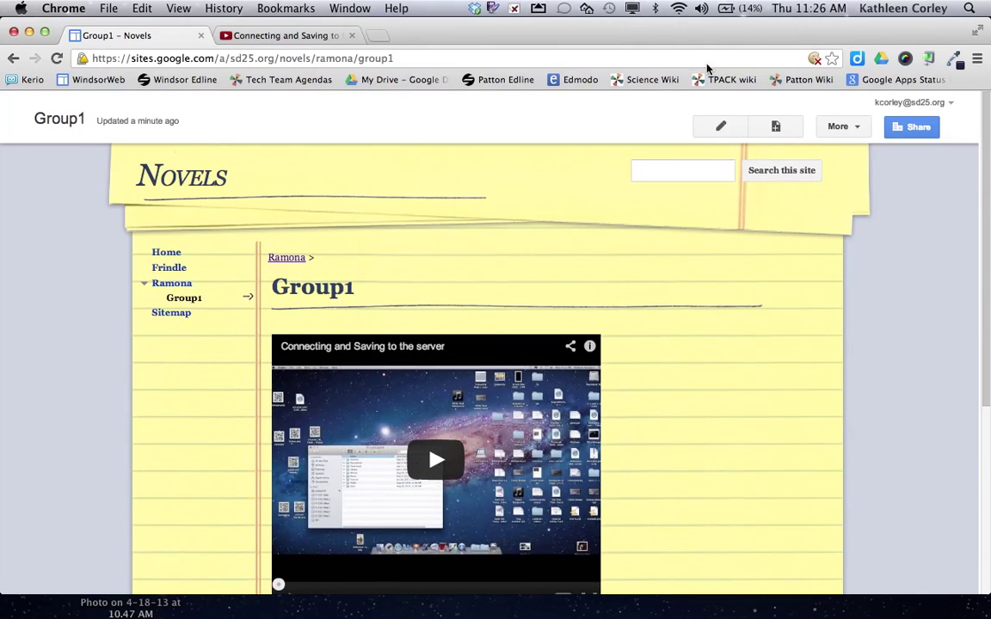
- Edit the Group1 page and write "Check these instructions for information." below the video
left_click(715, 129)
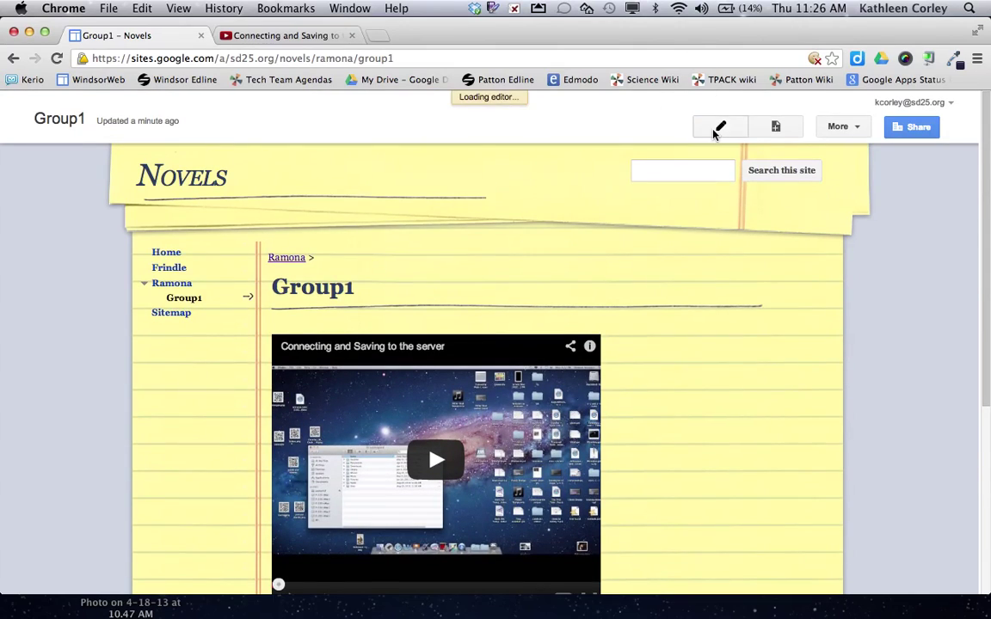
scroll(636, 452, "down", 3)
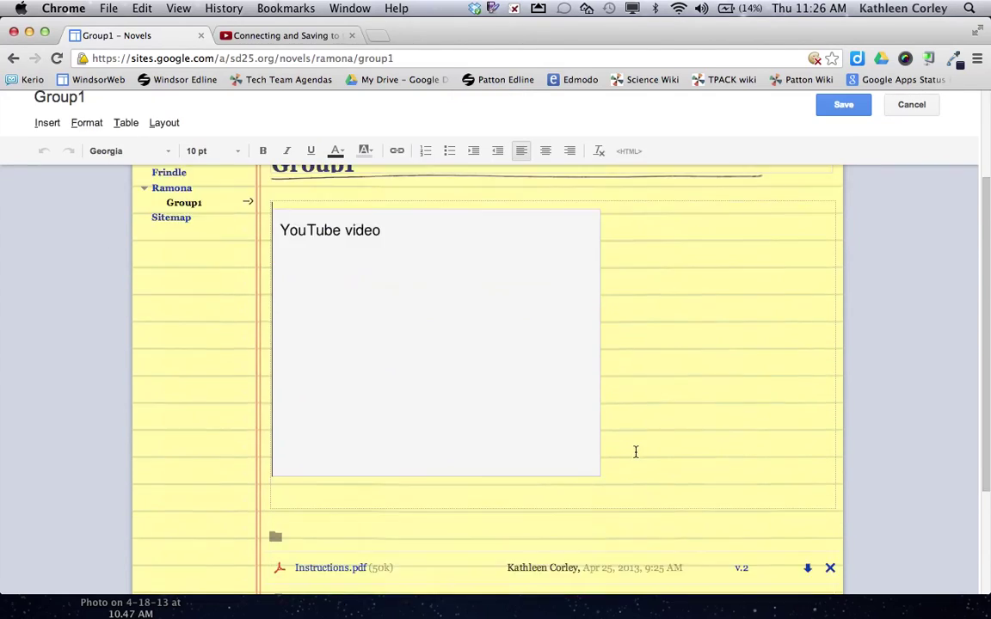
scroll(623, 417, "down", 3)
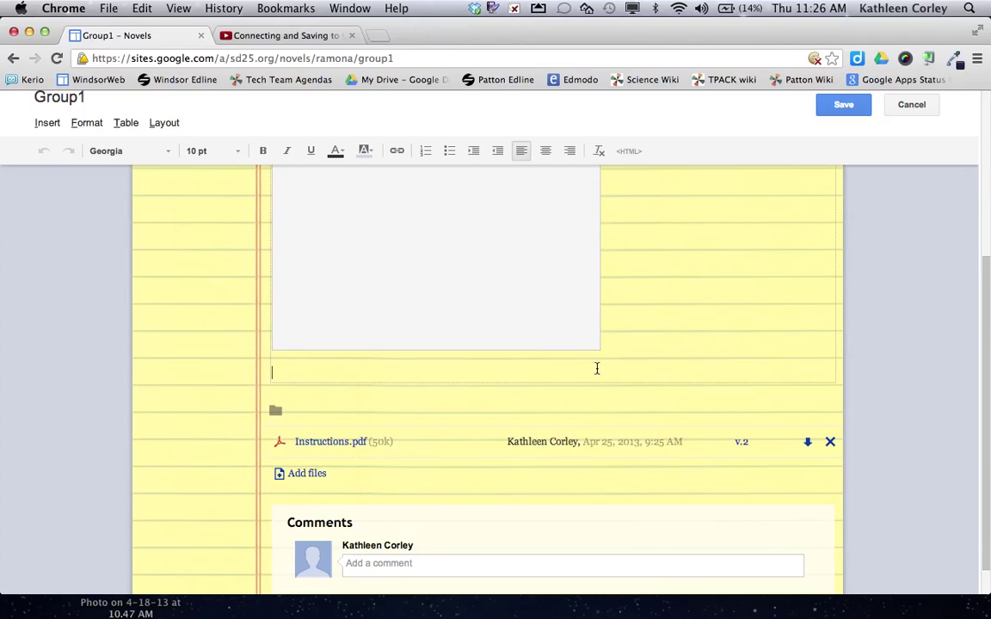
type("Check these instructions for")
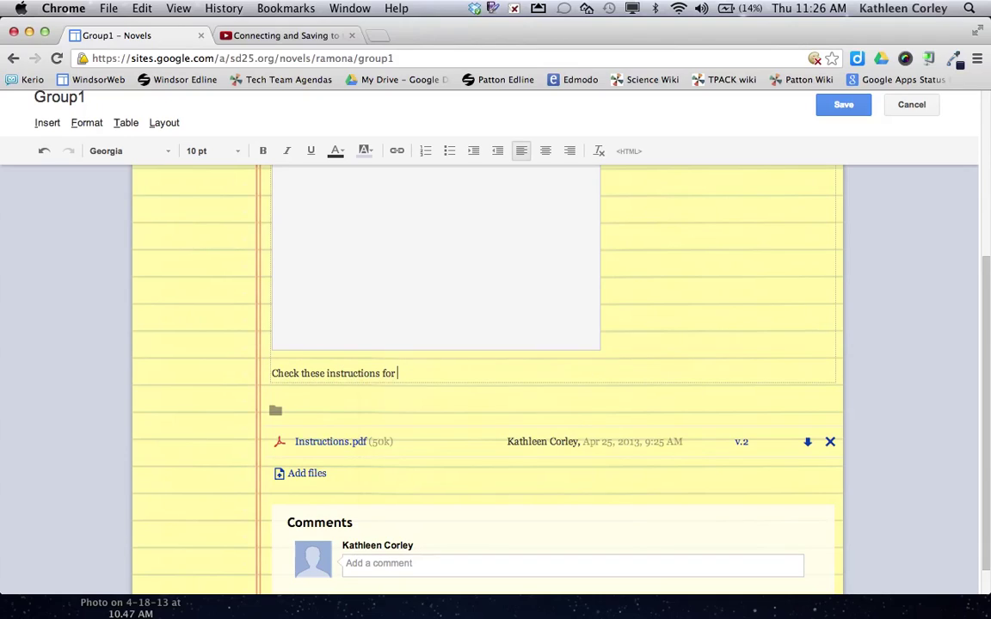
type(" information.")
- Link the word "instructions" in the new sentence to the copied Instructions.pdf web address
left_click_drag(383, 373, 322, 375)
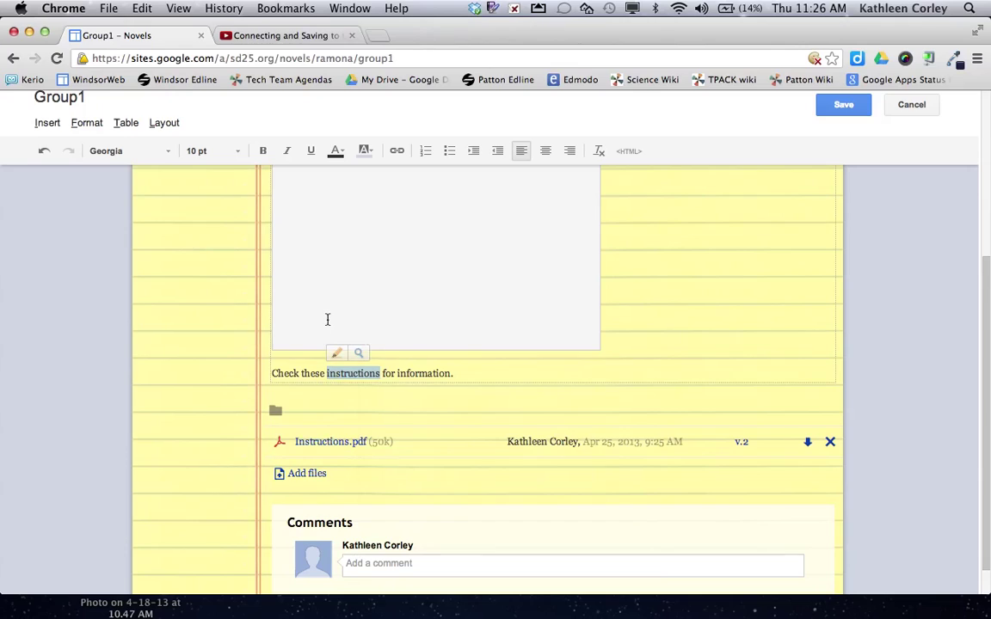
left_click(394, 154)
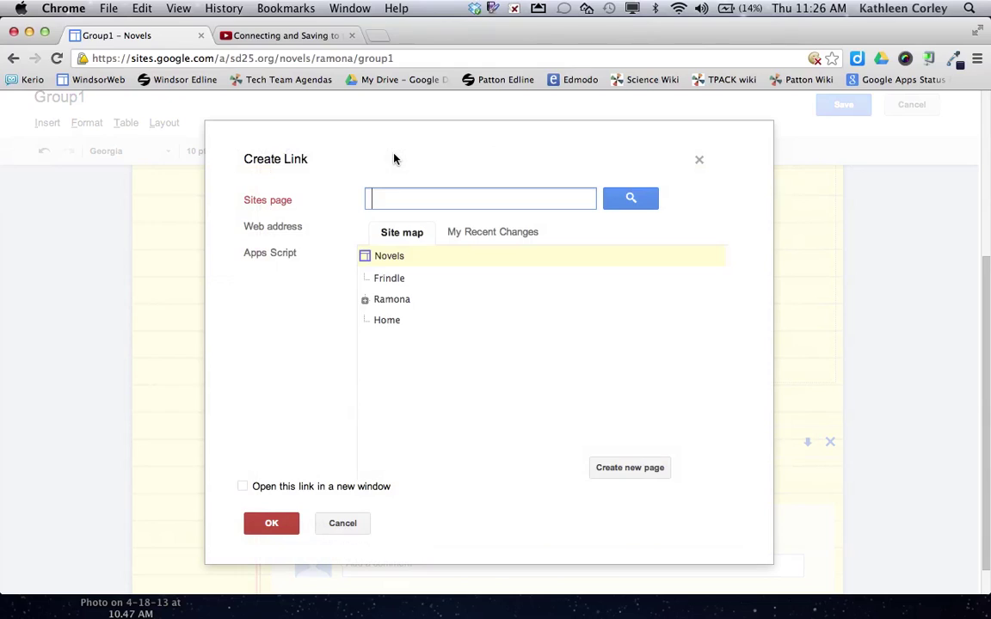
left_click(290, 234)
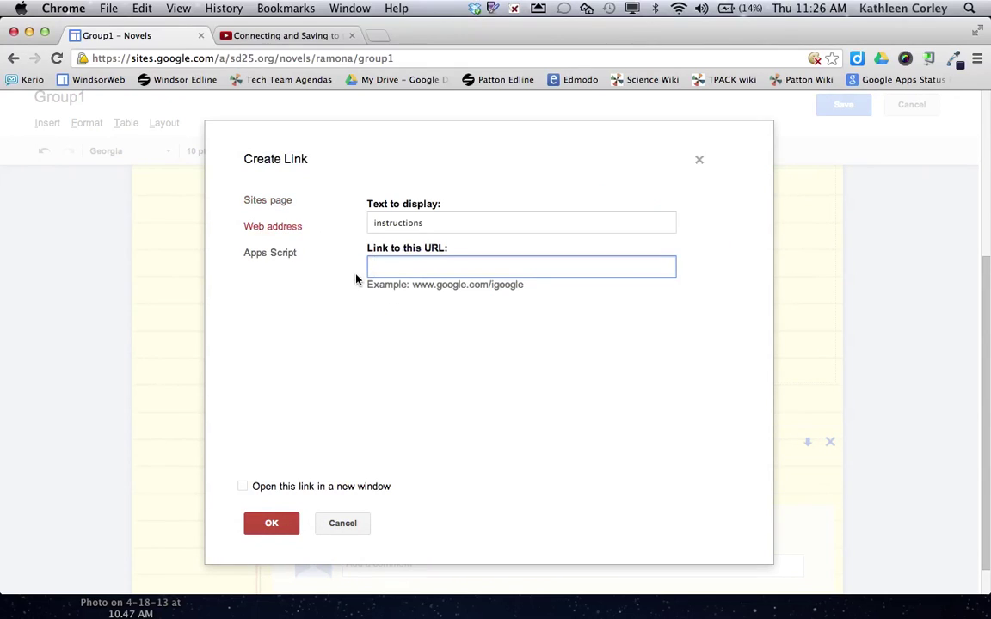
key("super+v")
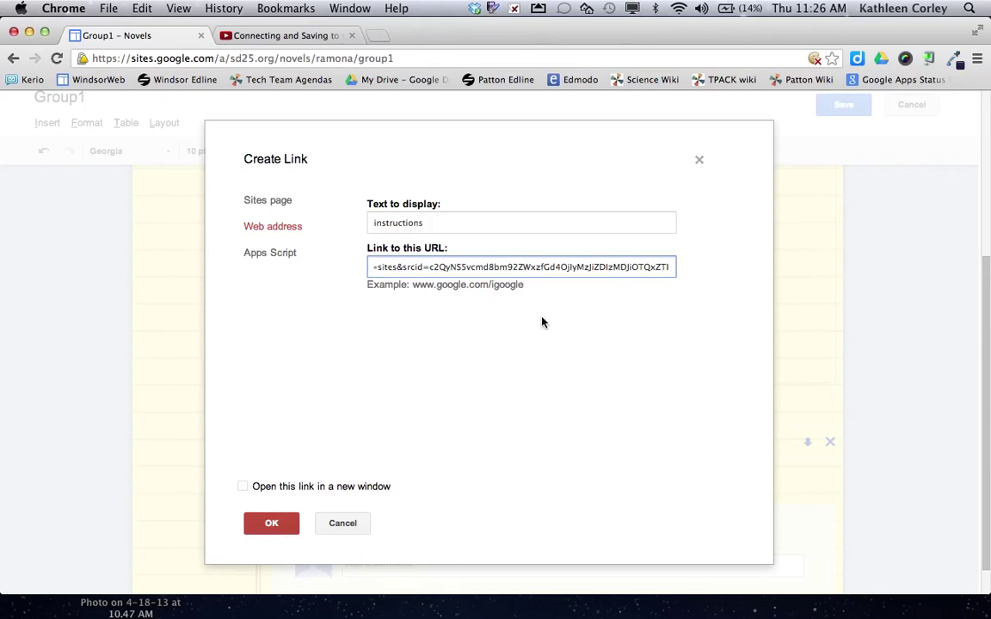
left_click(272, 525)
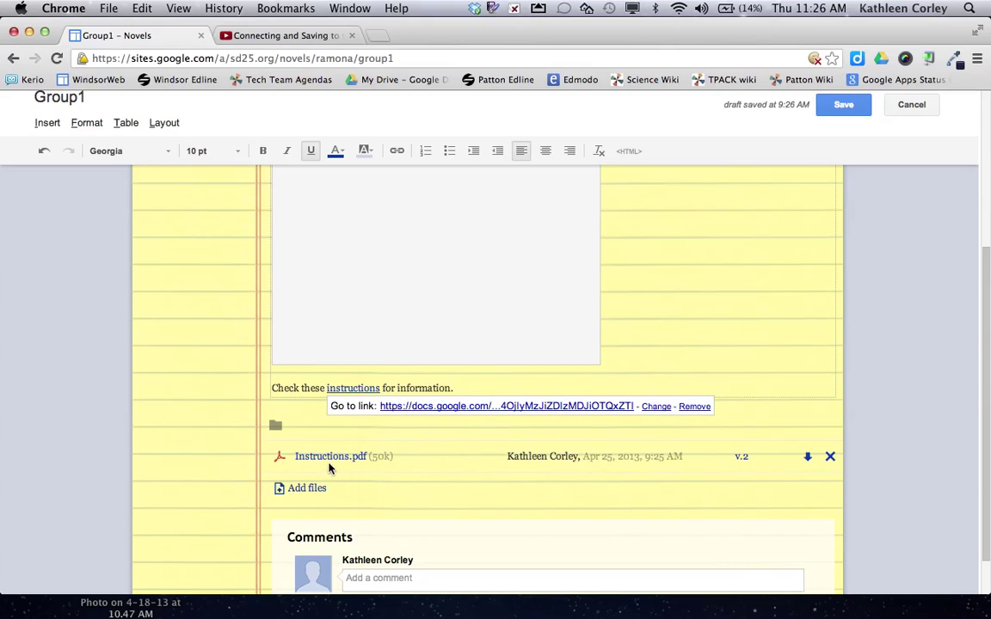
left_click(628, 378)
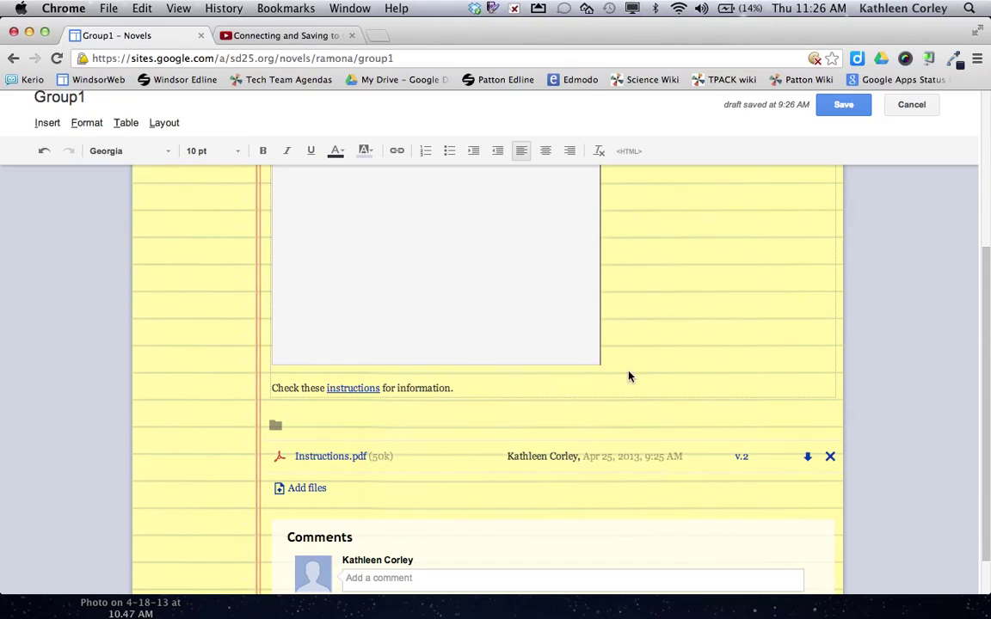
- Add a blank line below the instructions sentence and examine the content types that can be inserted, including the image upload options
key("Return")
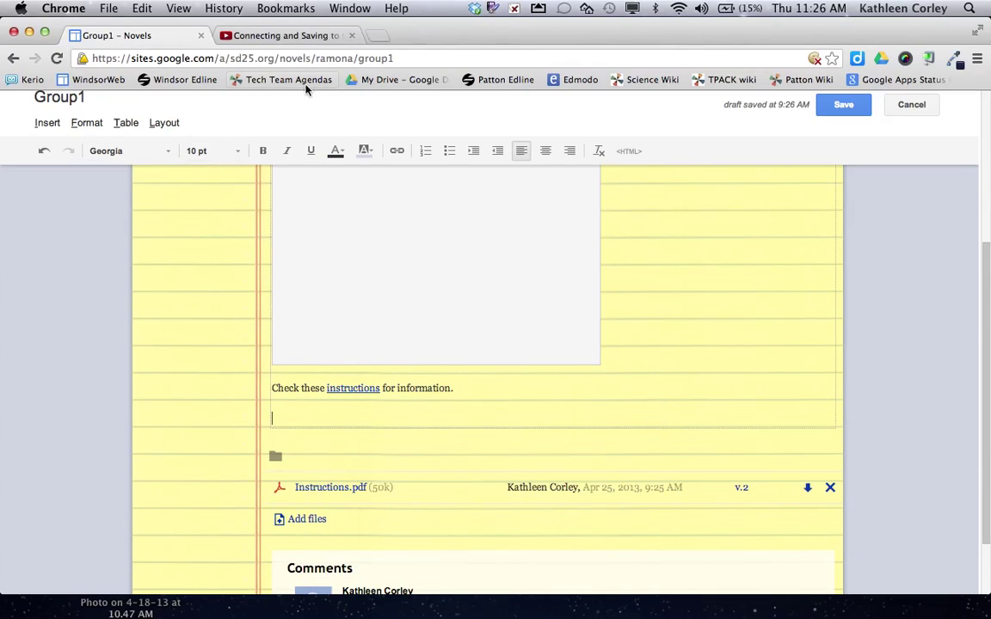
left_click_drag(408, 32, 435, 79)
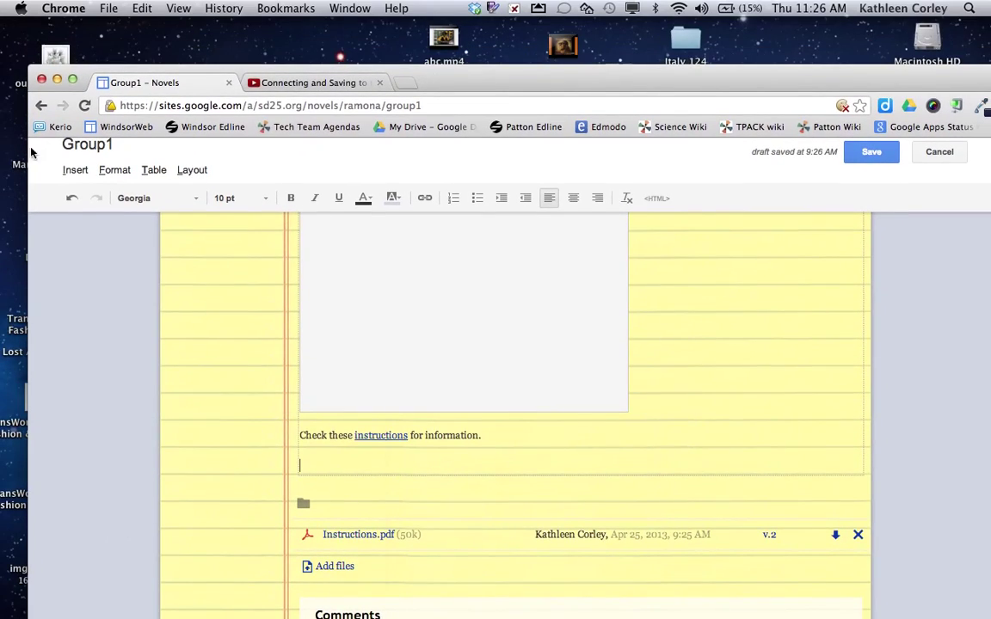
left_click(76, 170)
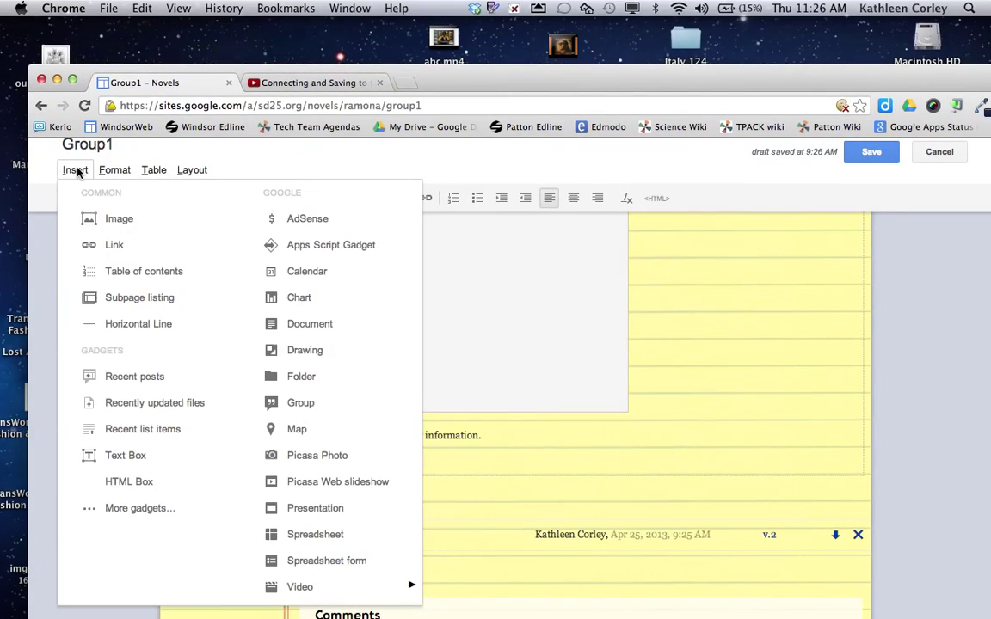
left_click(100, 223)
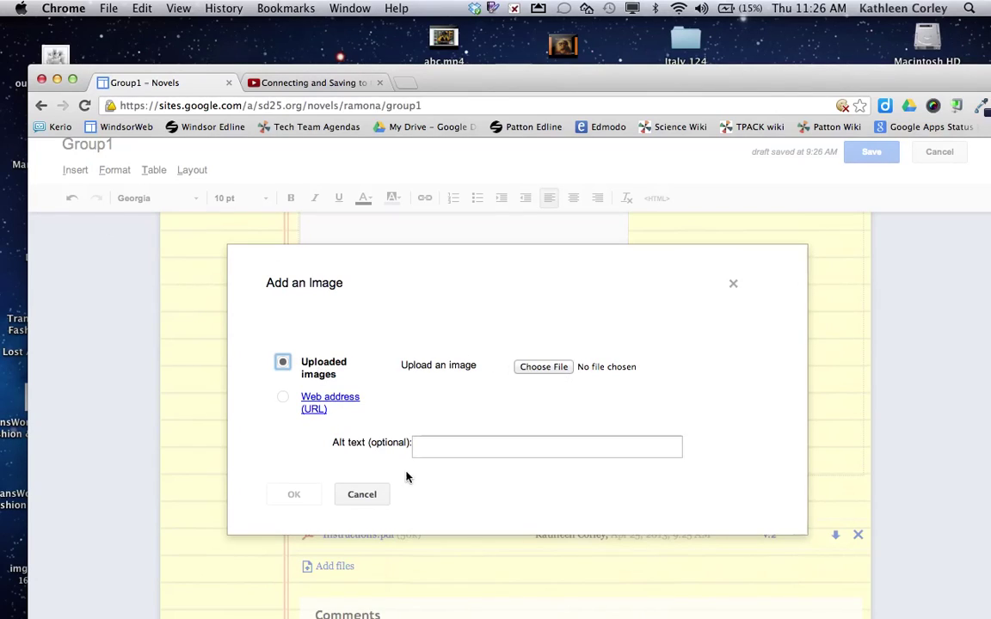
left_click(347, 497)
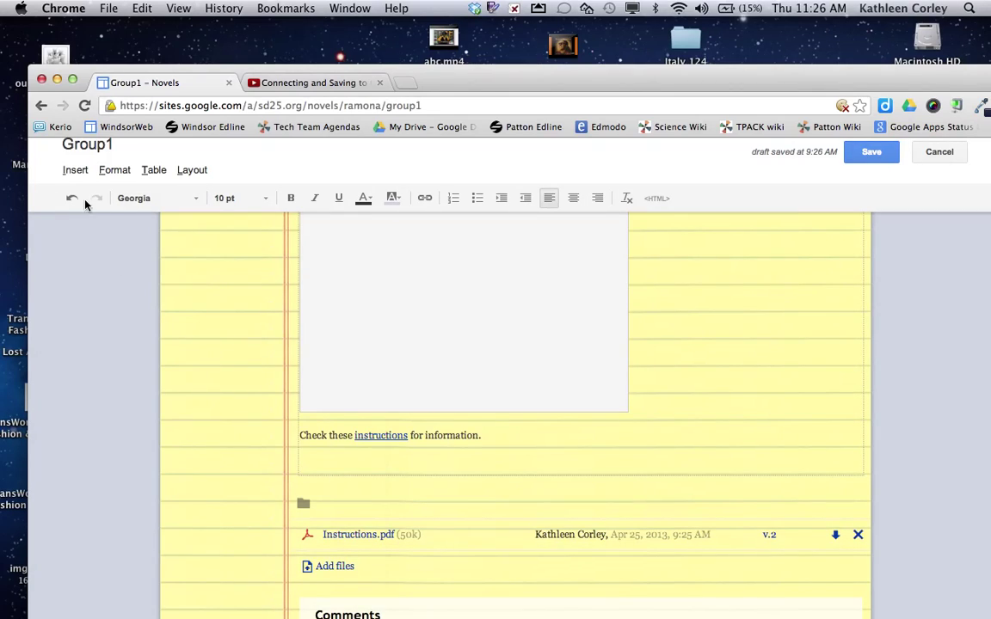
left_click(76, 170)
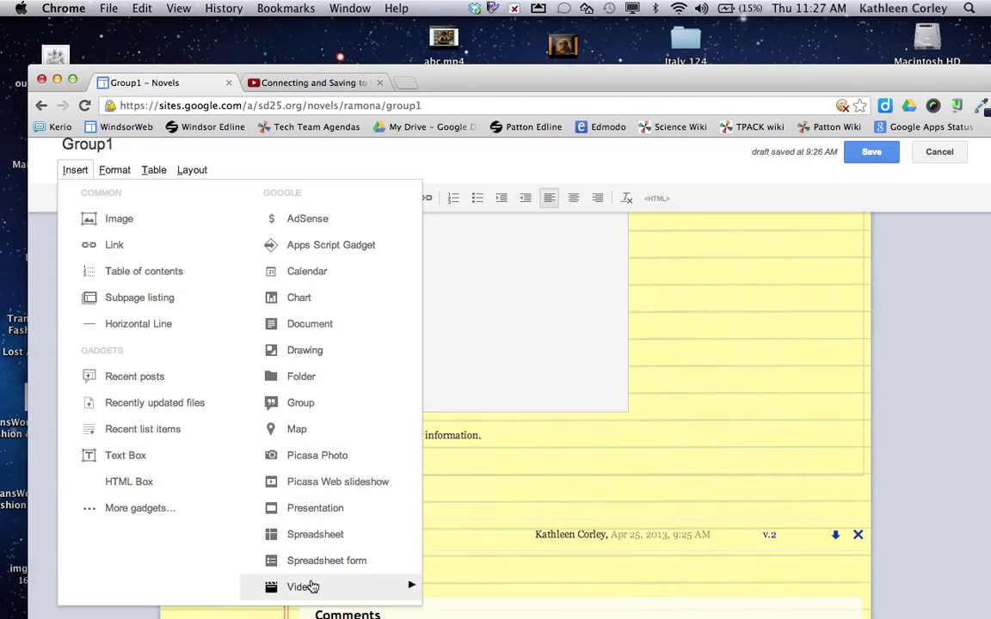
mouse_move(311, 587)
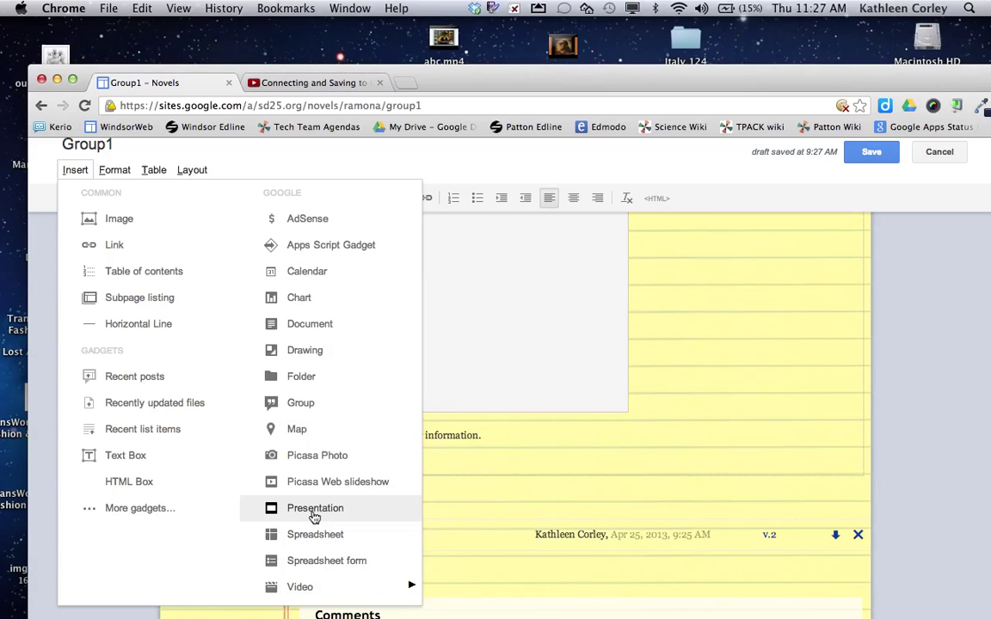
left_click(566, 435)
- Save the edited Group1 page
scroll(566, 435, "up", 5)
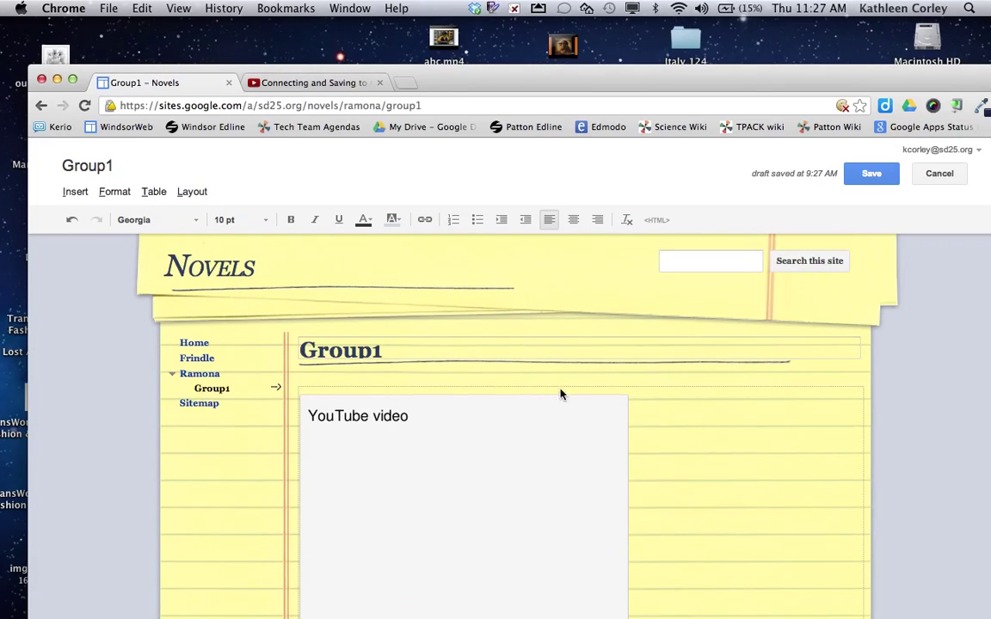
left_click(865, 178)
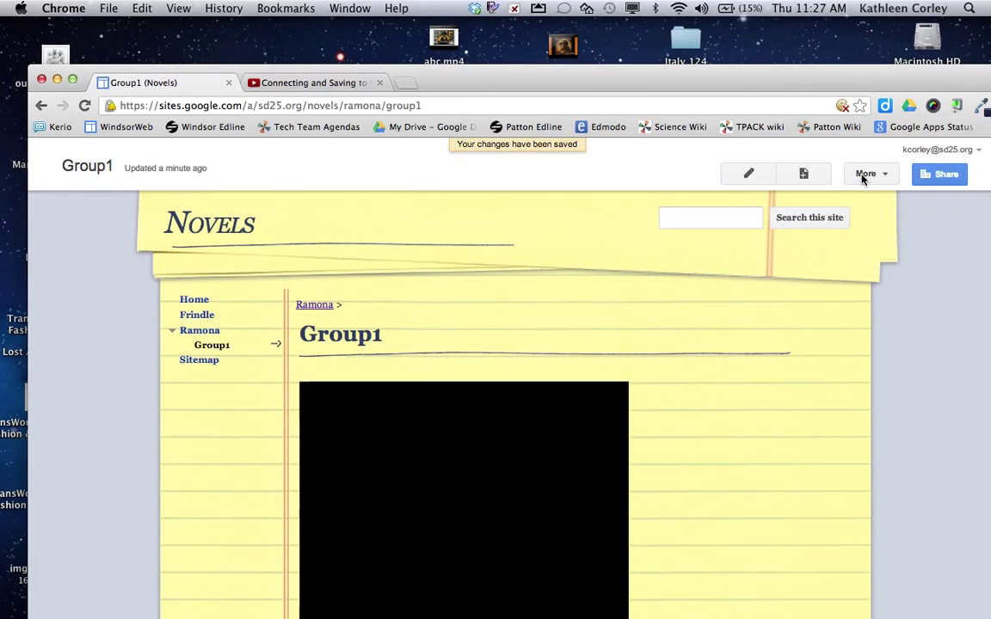
- Open the site's sharing settings and save the visibility as Arlington Heights School District 25 with "Can edit" access
left_click(938, 175)
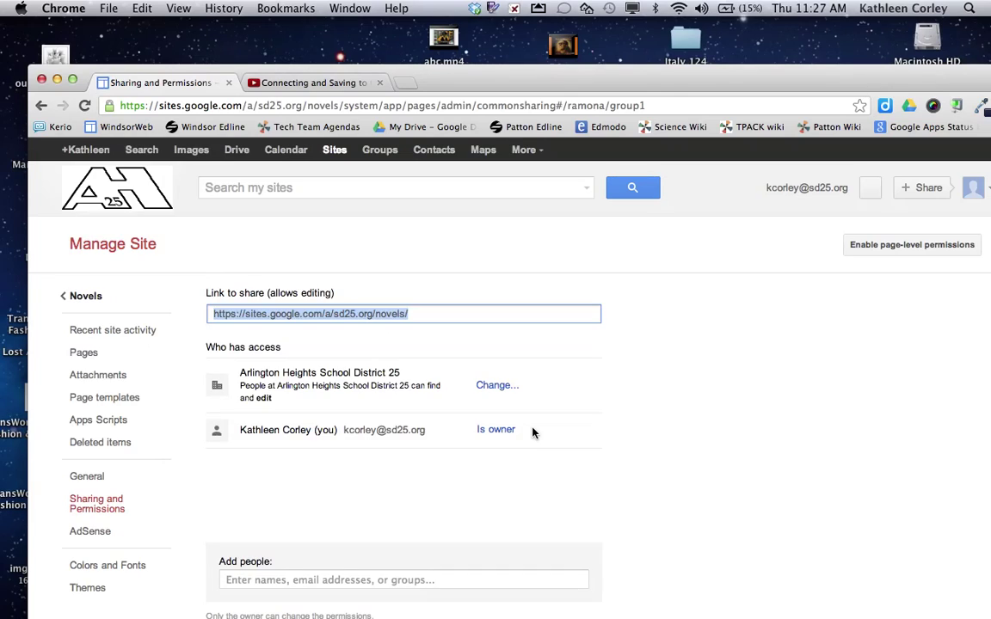
left_click(497, 377)
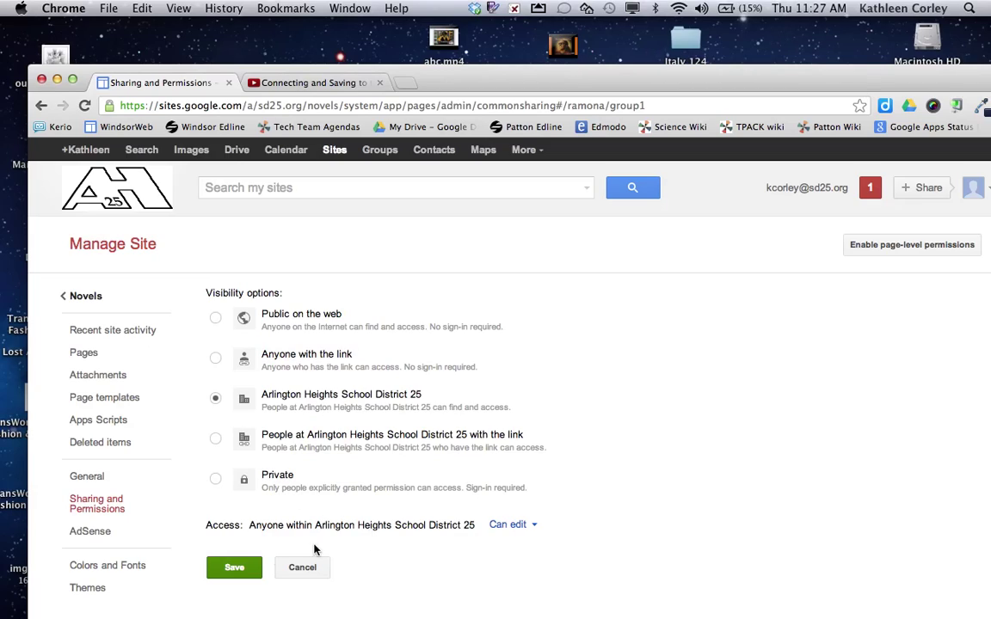
left_click(234, 567)
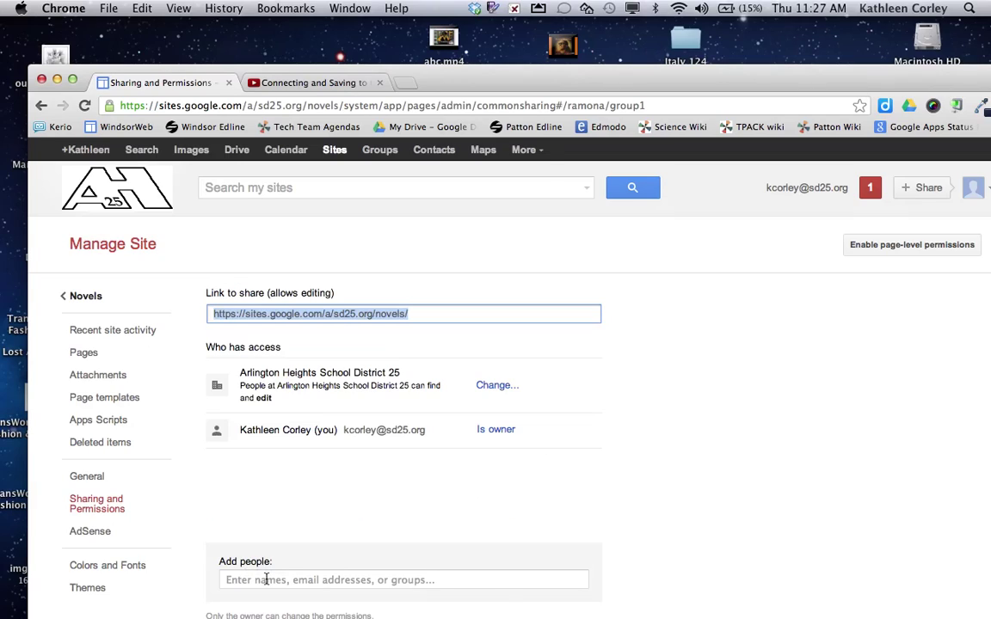
- Try to share the site through Add people with the recipient field empty and email notification enabled
left_click(251, 580)
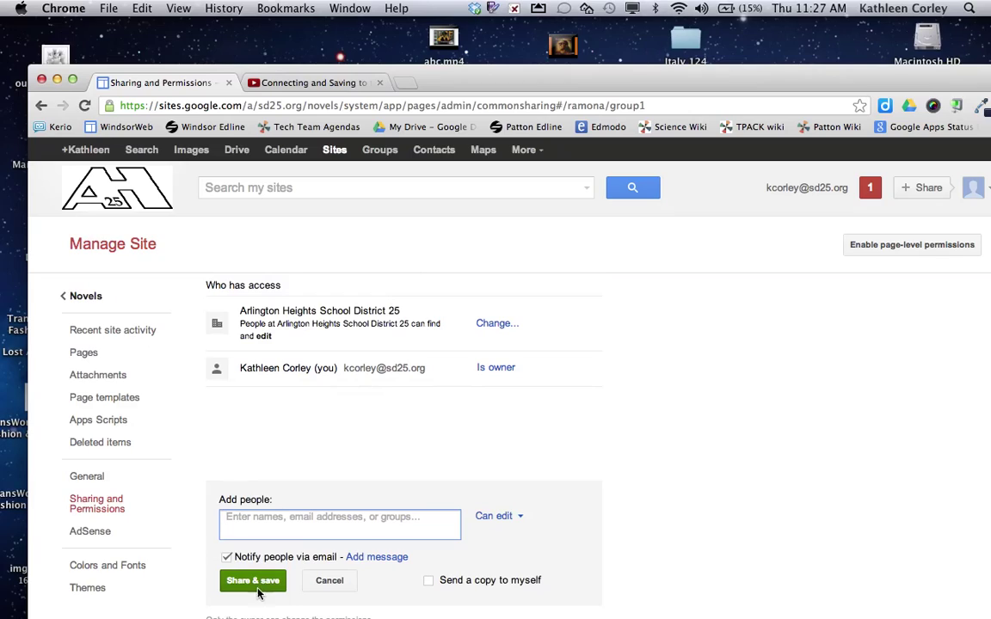
left_click(259, 585)
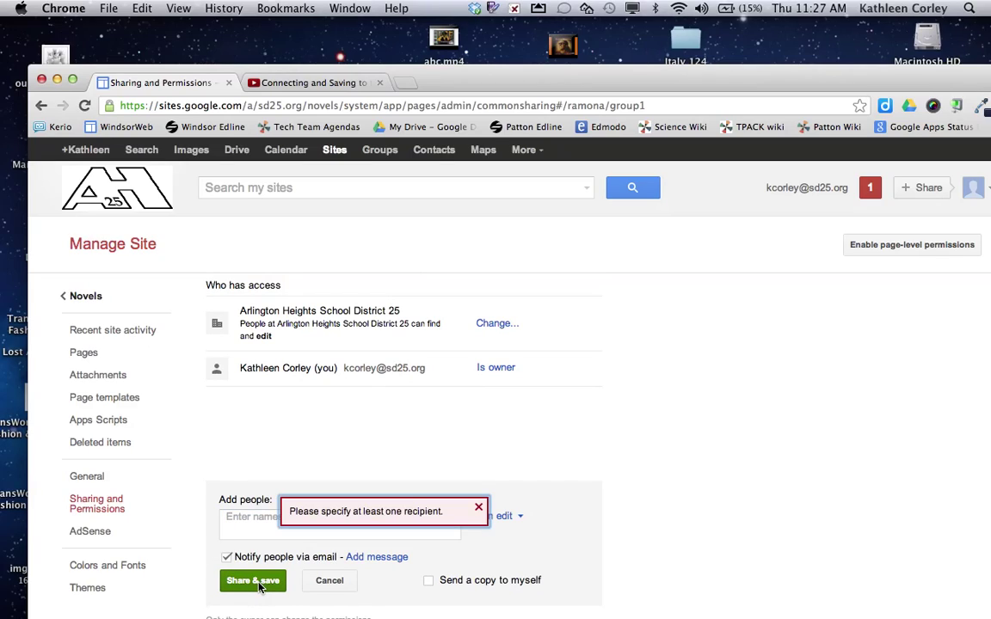